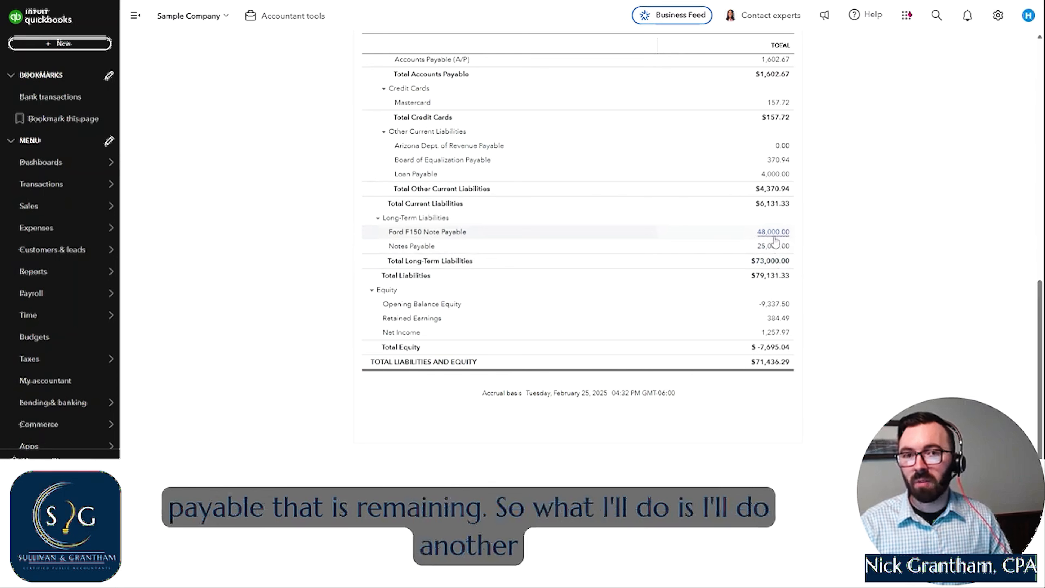
- Start a new journal entry and set its journal date to 03/02/2025
click(41, 44)
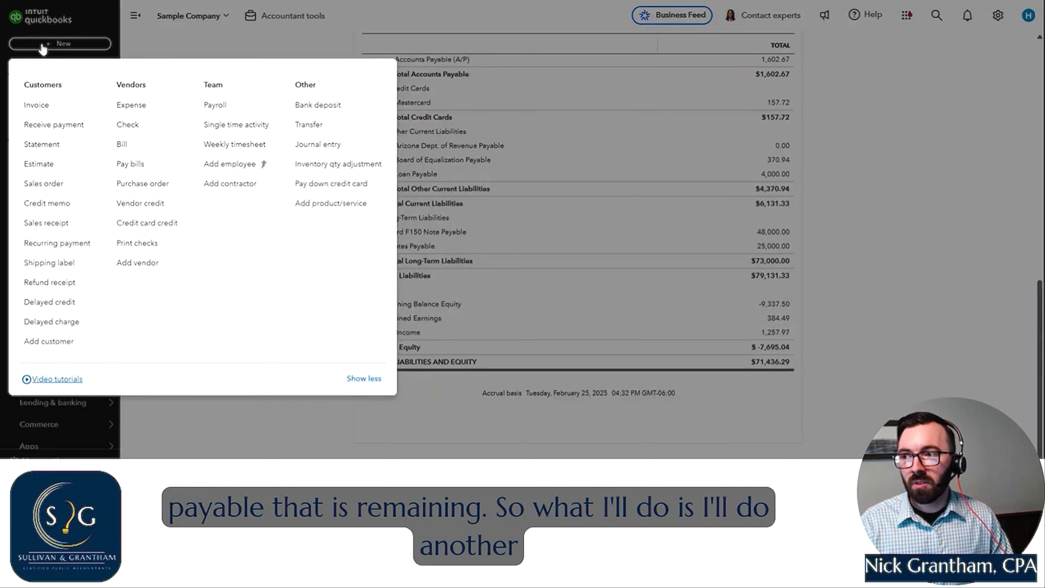
click(319, 145)
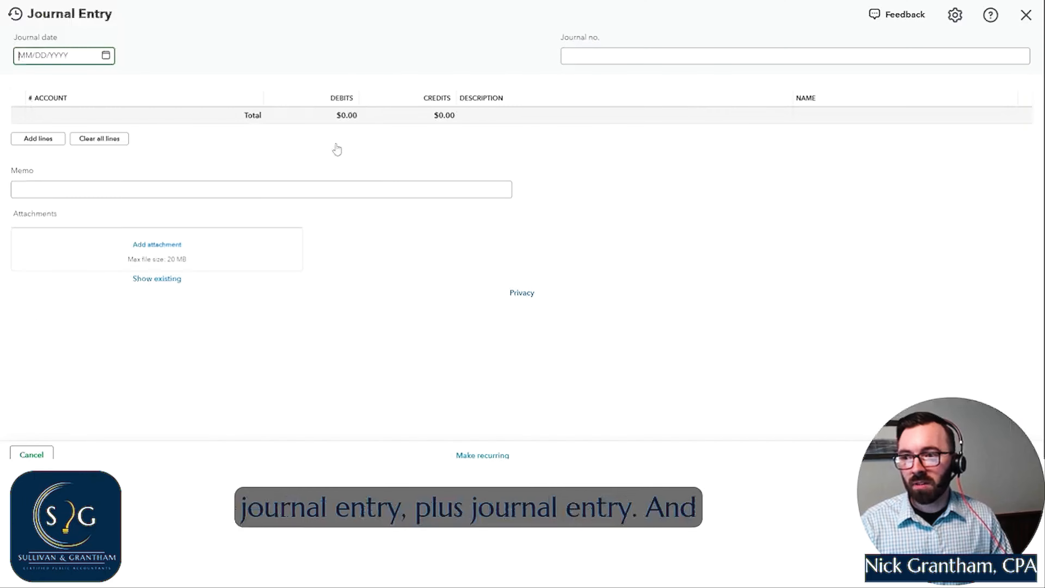
click(106, 56)
click(134, 87)
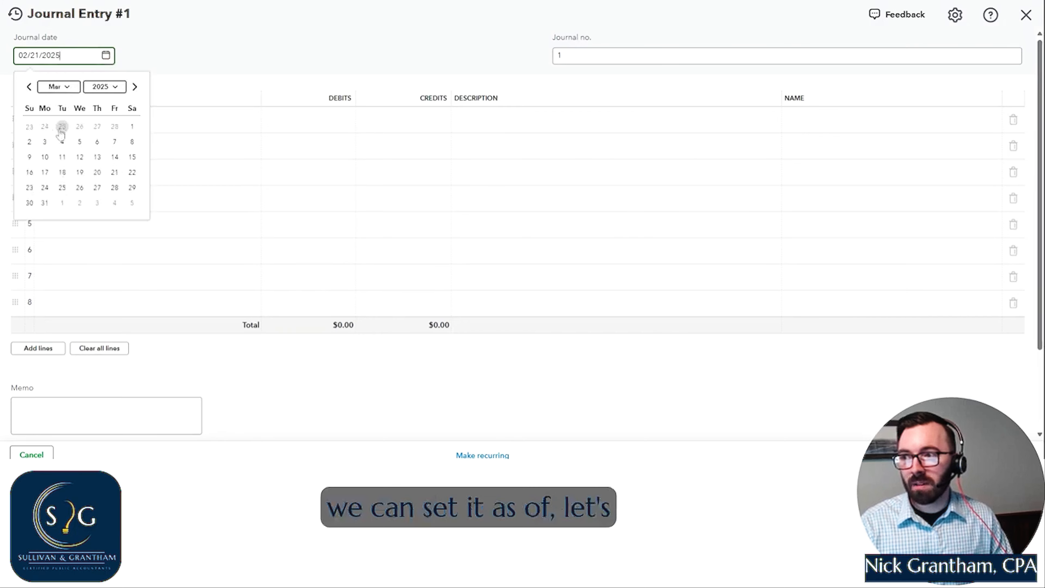
click(30, 142)
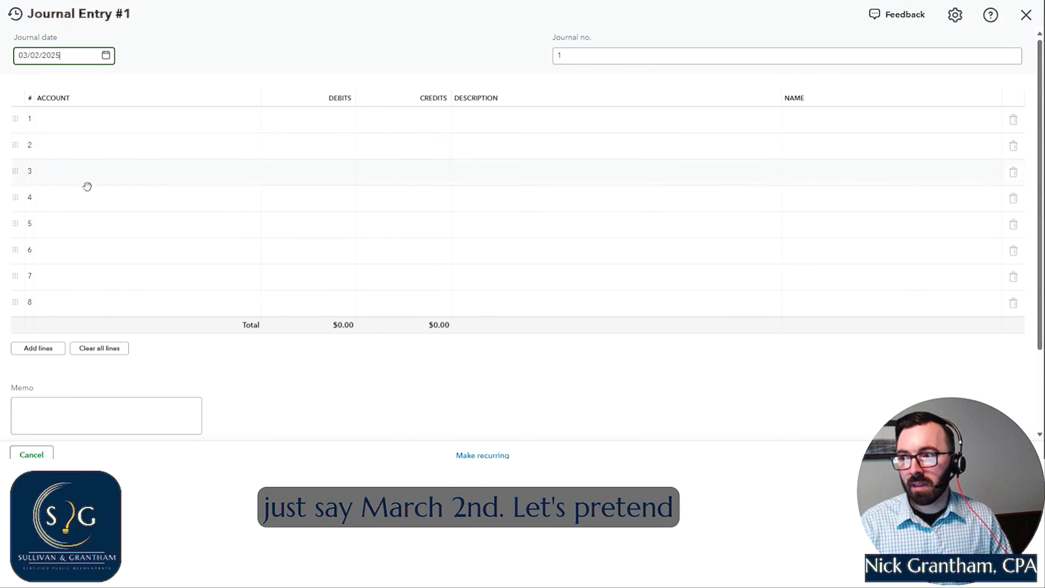
- Start adding a new account from the first journal line, with account type Expenses and detail type Interest Paid
click(119, 119)
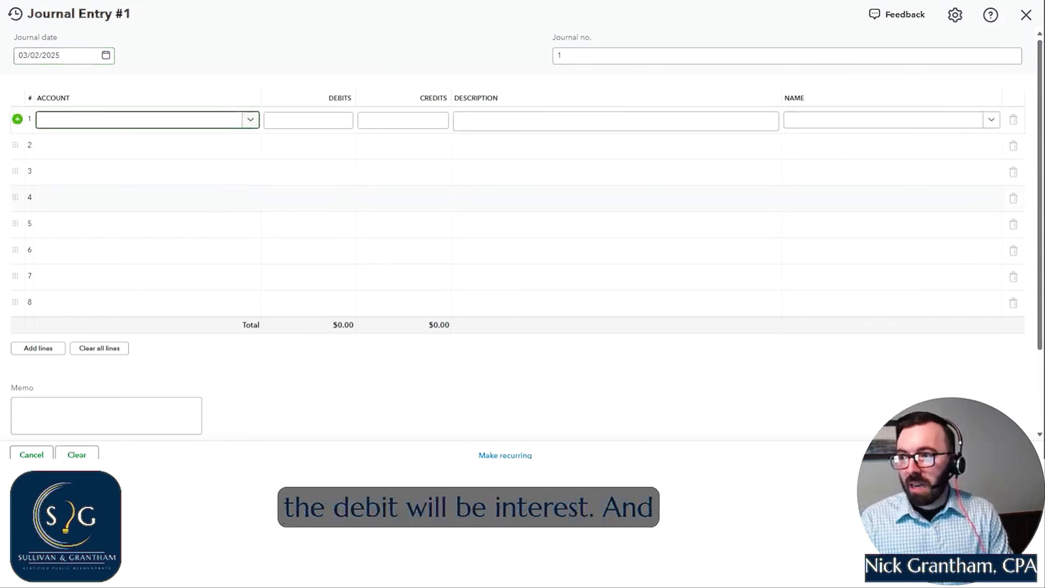
text(inter)
click(99, 144)
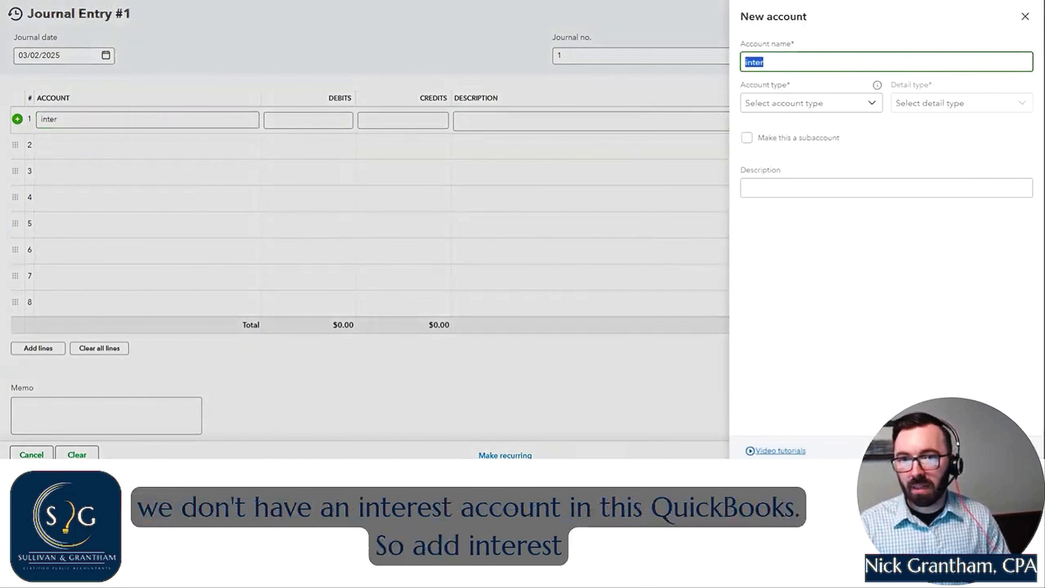
text(Interest Expense)
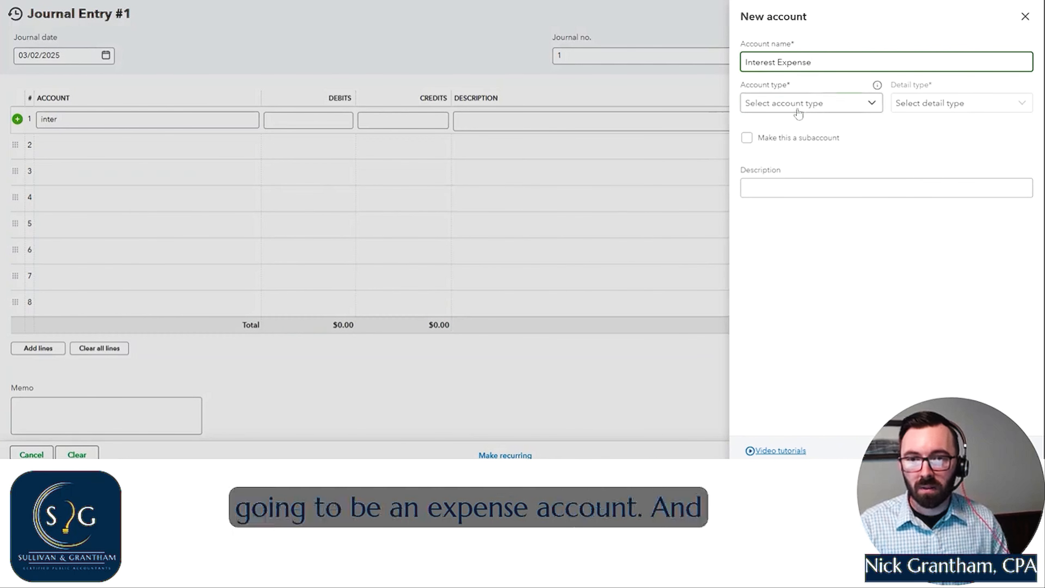
click(798, 104)
scroll(797, 212, down, 2)
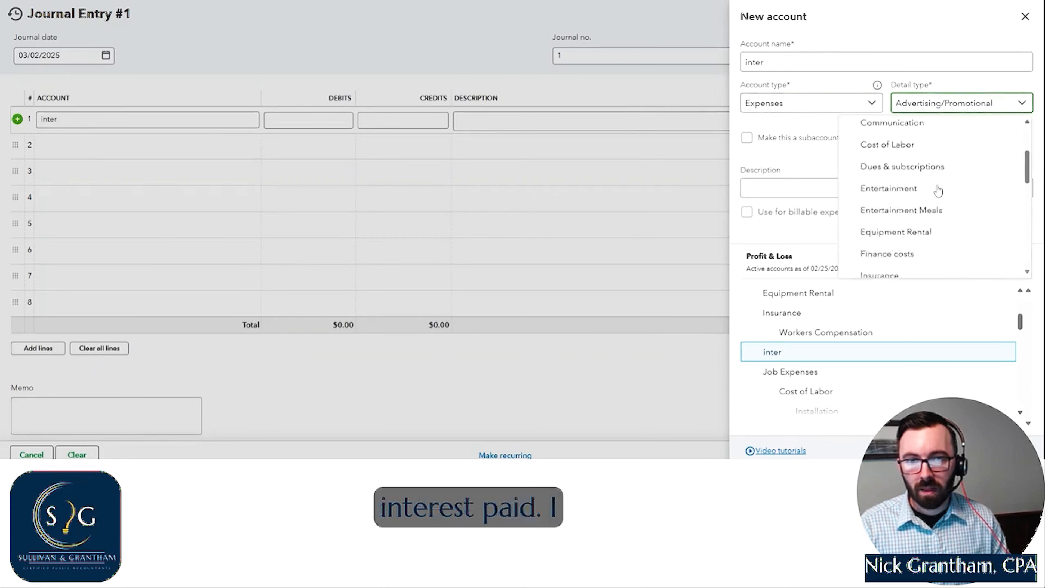
scroll(938, 190, down, 1)
click(909, 246)
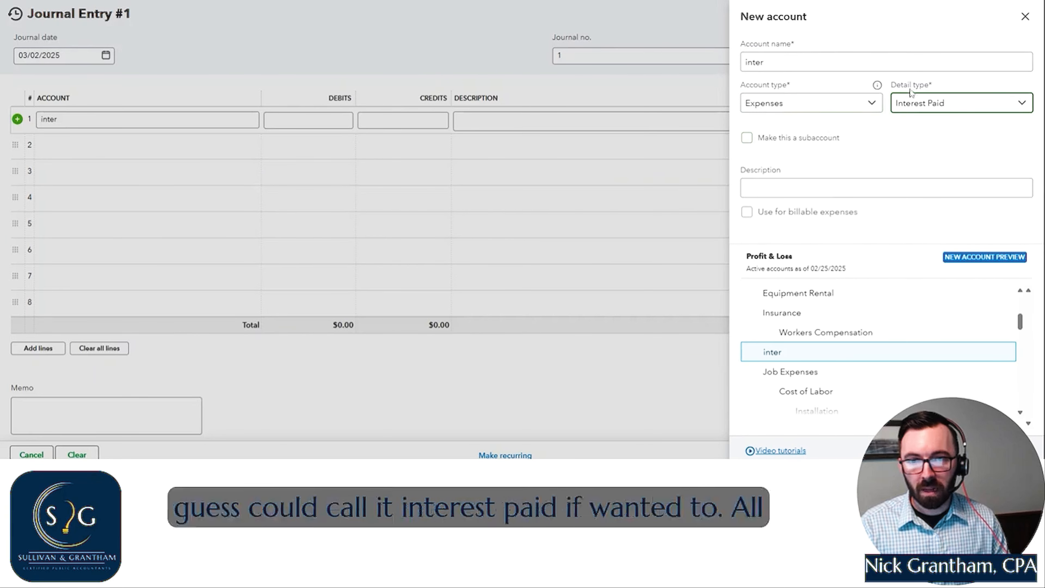
- Change the new account's name to Interest Paid and try to save the account
click(898, 108)
click(802, 61)
text(est Paid)
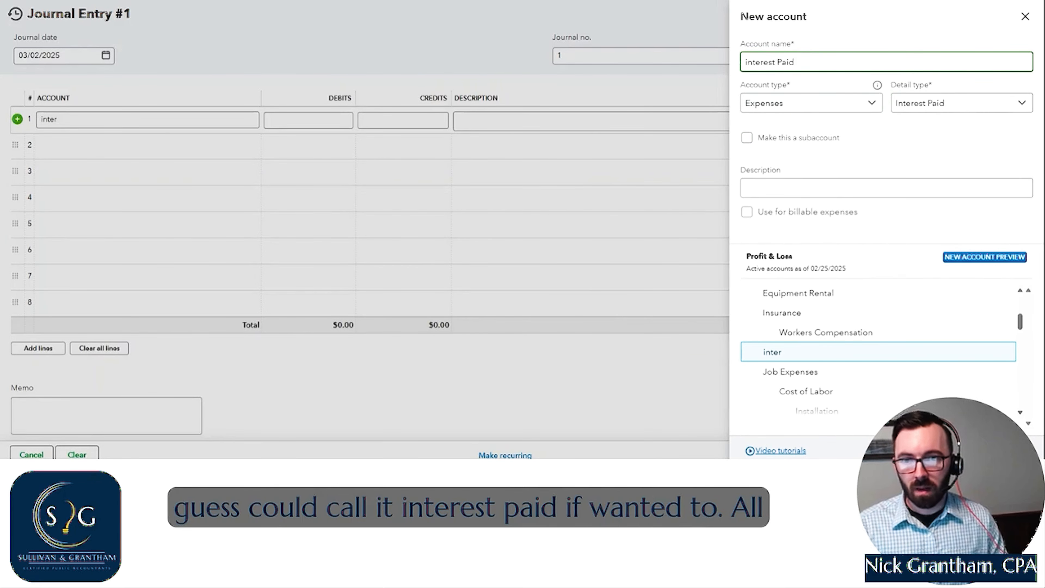
click(747, 62)
key(BackSpace)
text(I)
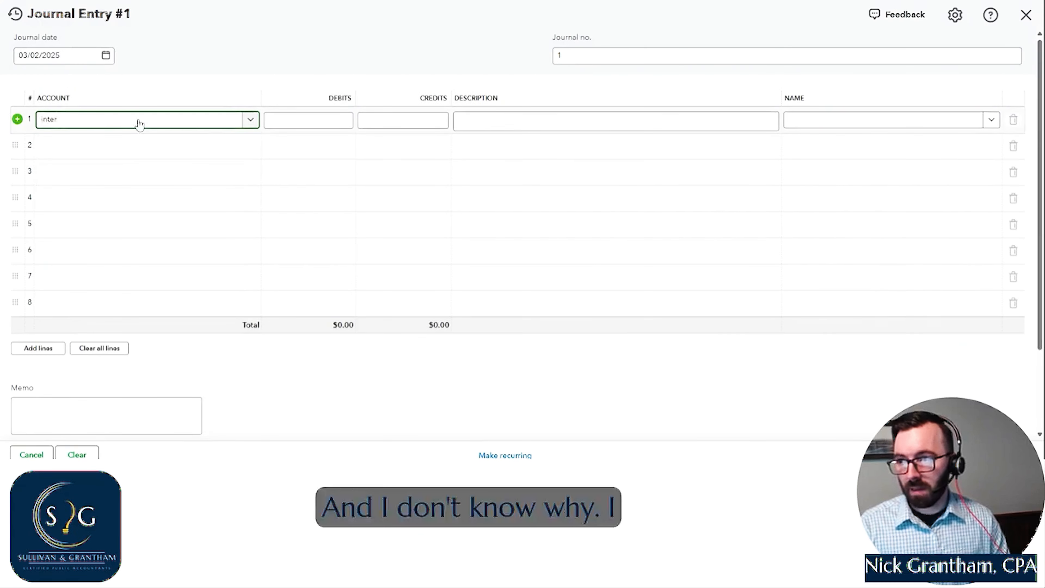
- Try to assign the interest account to the first journal line, and discard the journal entry without saving
click(137, 120)
click(142, 163)
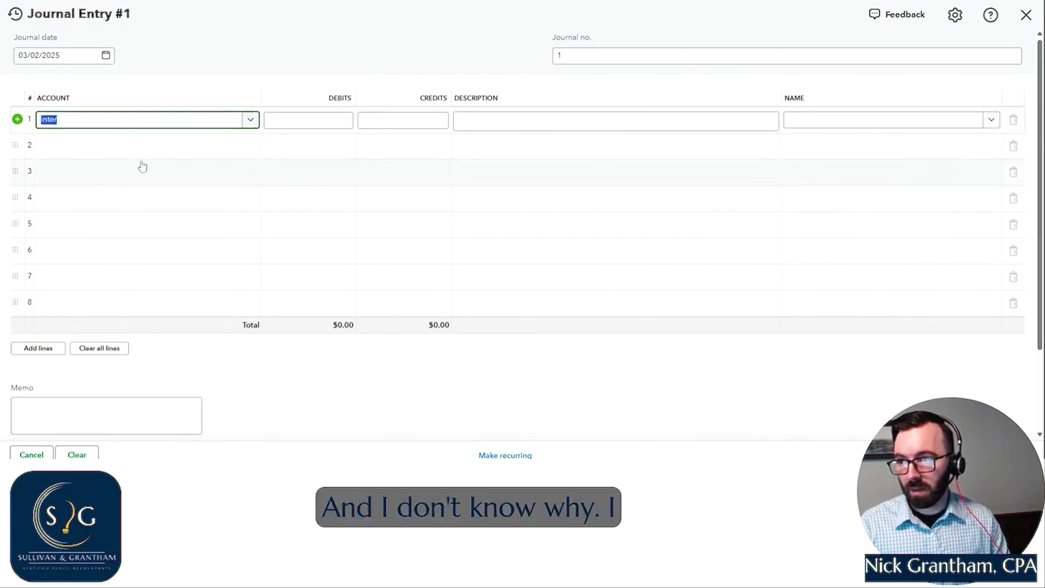
click(82, 124)
click(117, 162)
click(159, 103)
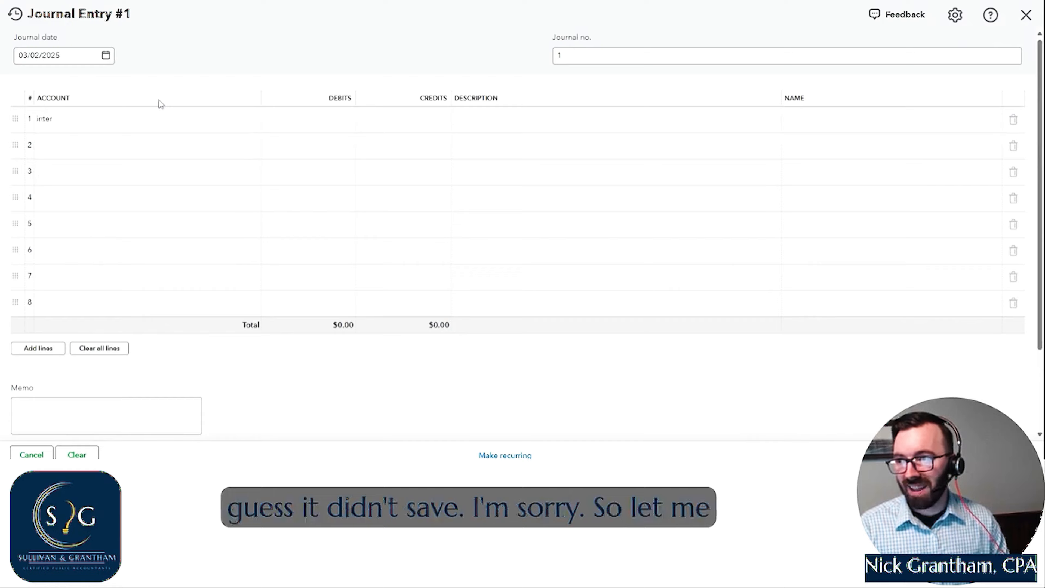
click(62, 118)
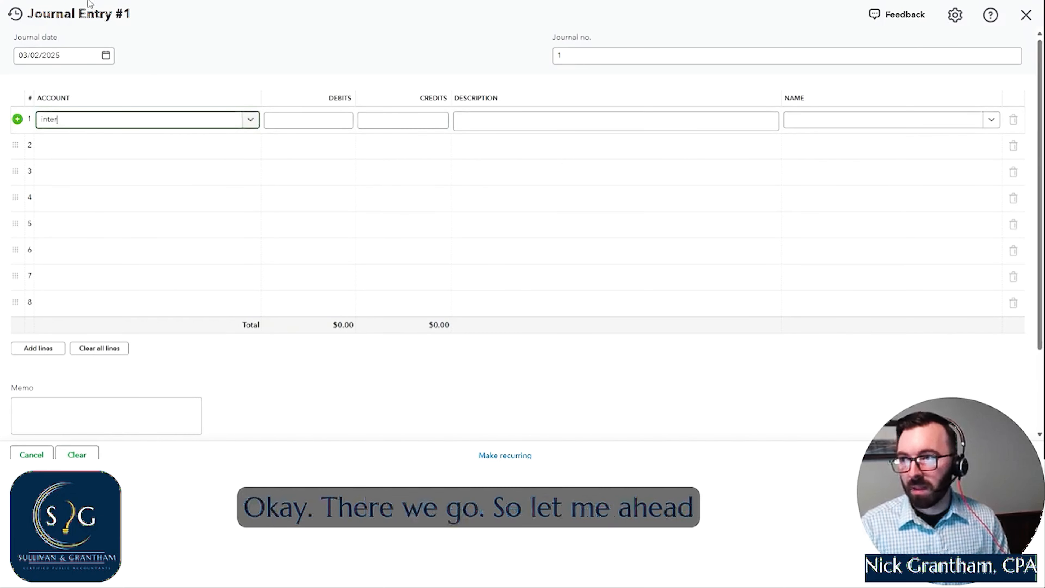
click(1025, 15)
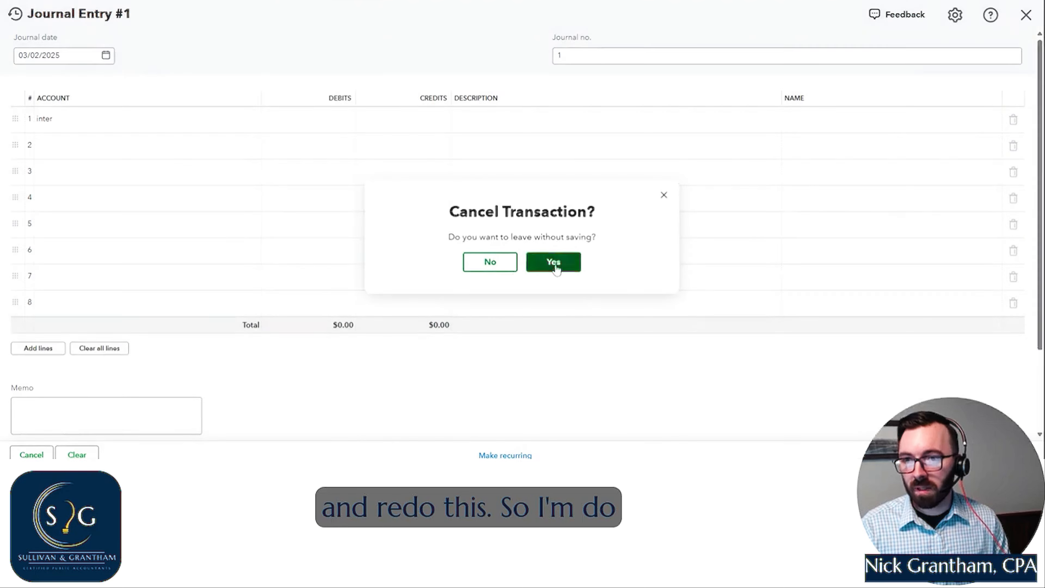
click(555, 266)
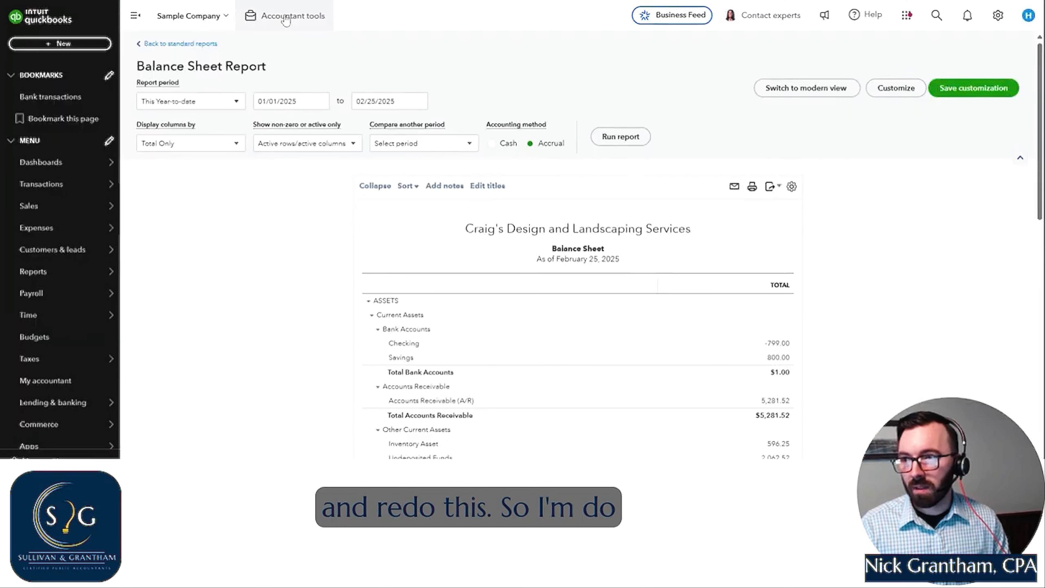
- Create a fresh journal entry dated 03/02/2025
click(98, 43)
click(317, 143)
click(105, 54)
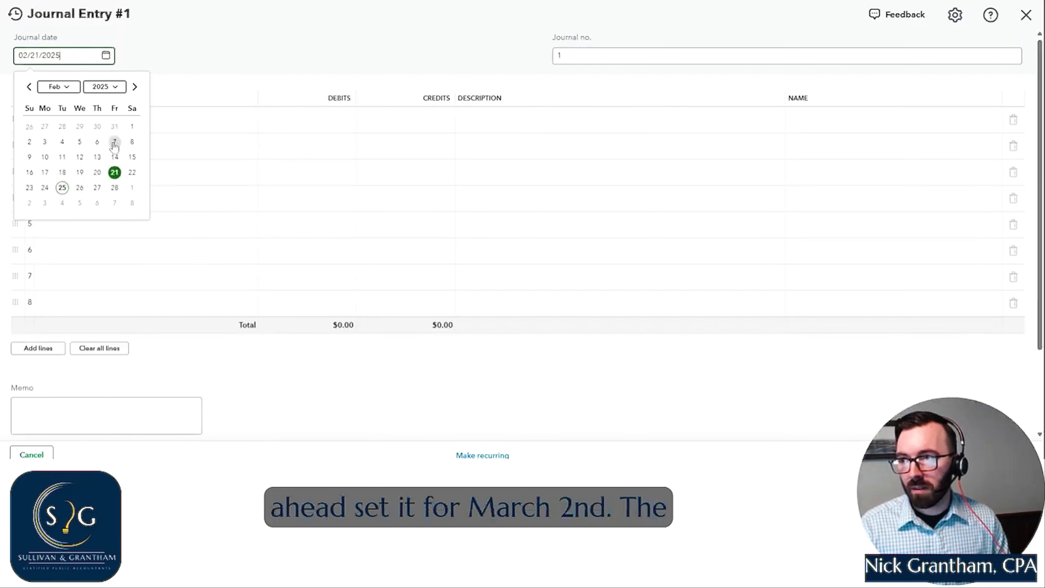
click(134, 86)
click(29, 142)
- Fill the first journal line with the interest paid account and a debit of 200
click(128, 123)
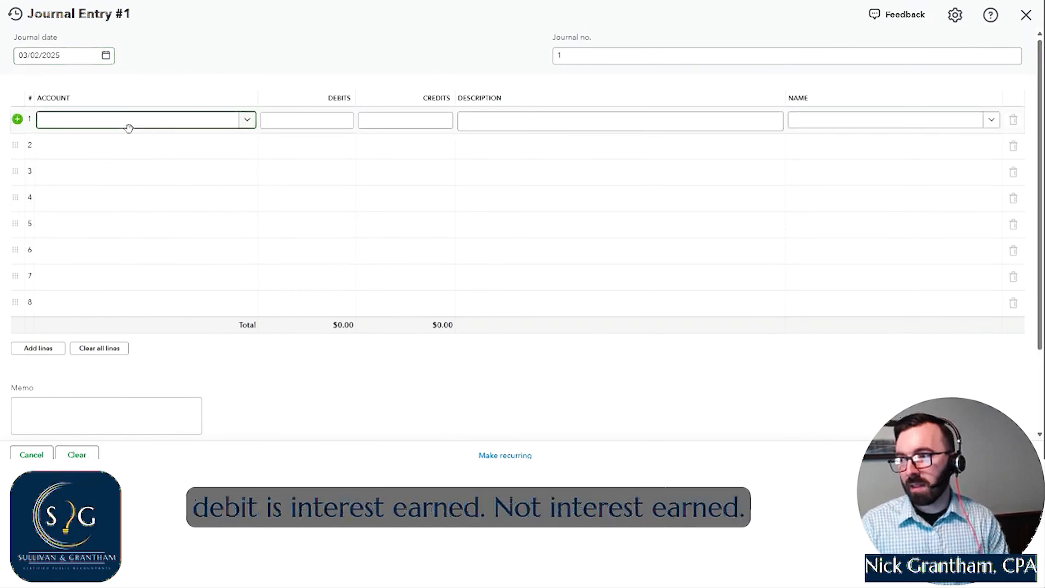
text(inter)
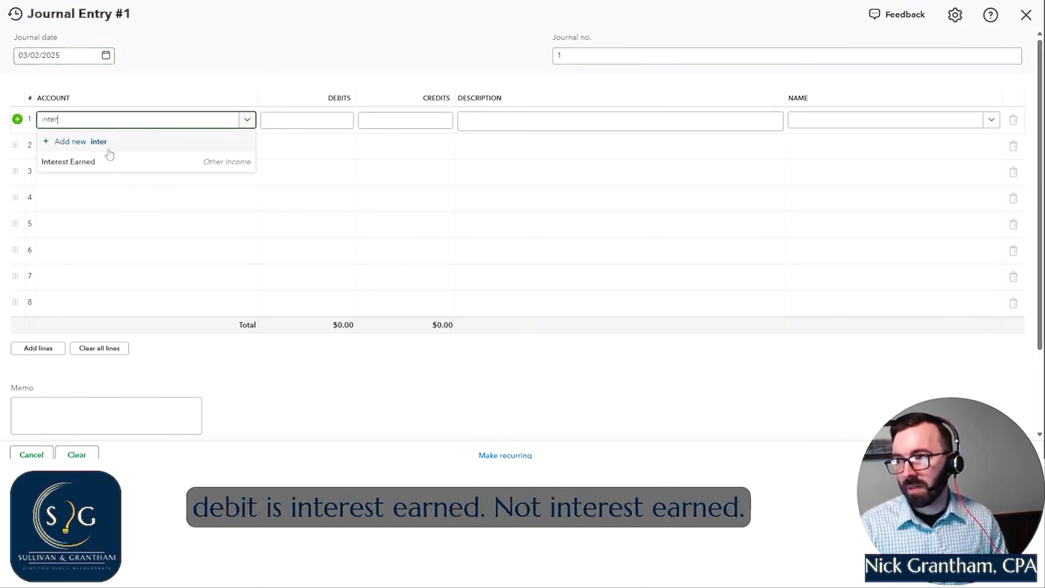
text(est)
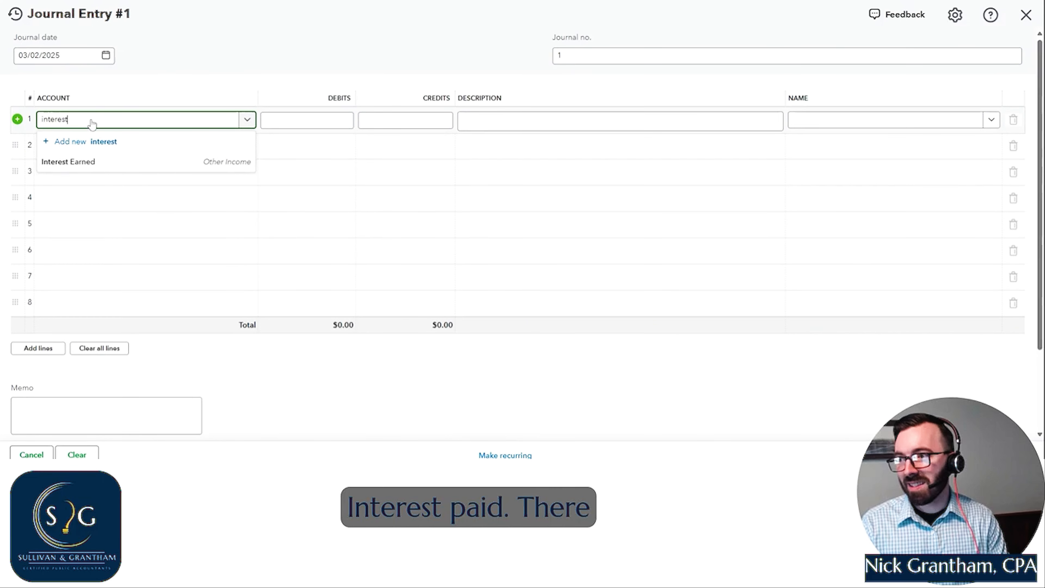
click(91, 161)
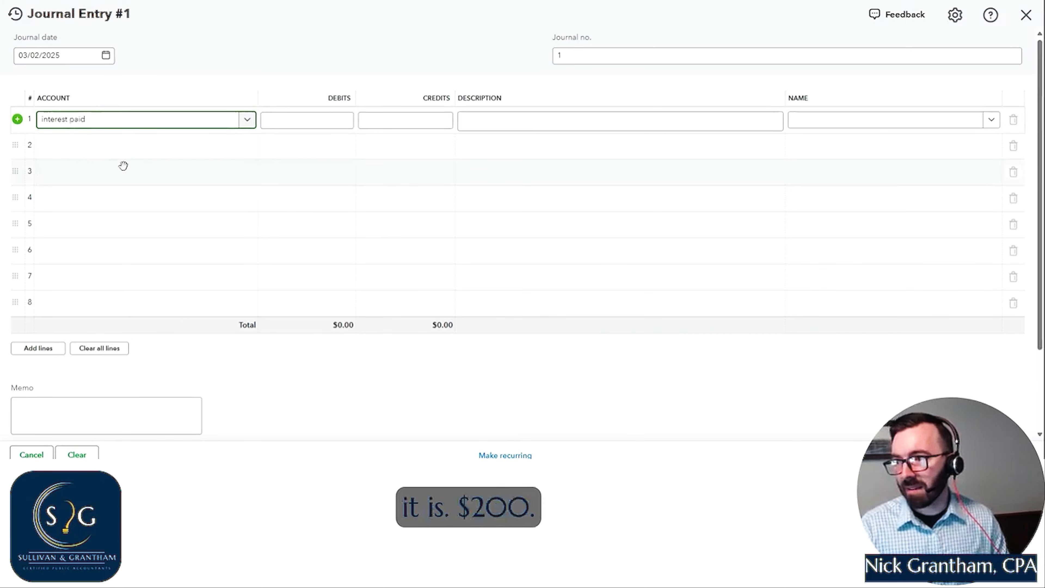
key(Tab)
text(200)
- Fill the second journal line with the Ford F150 Note Payable account and its offsetting $200.00 credit
click(138, 149)
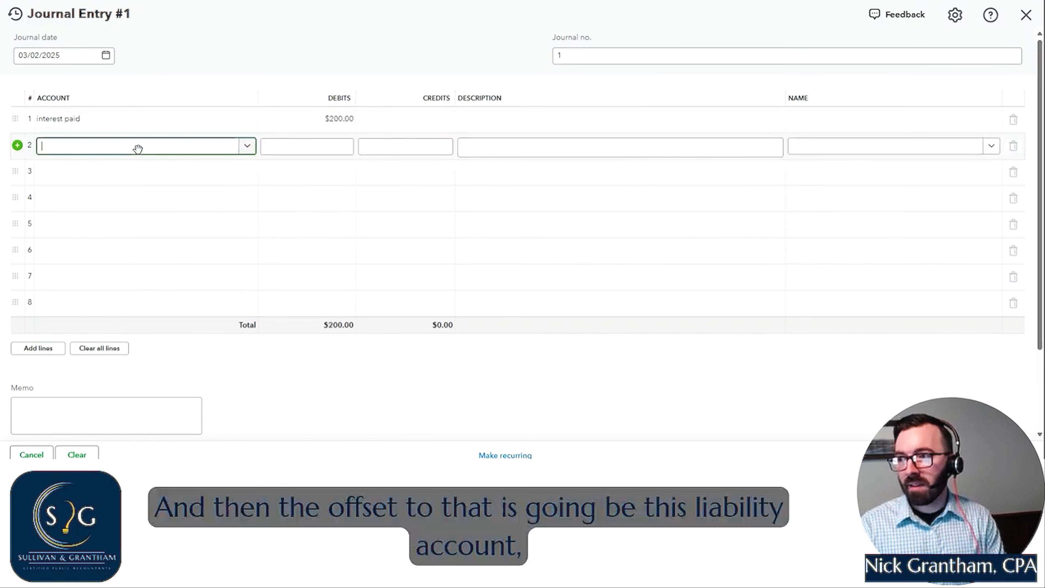
text(li)
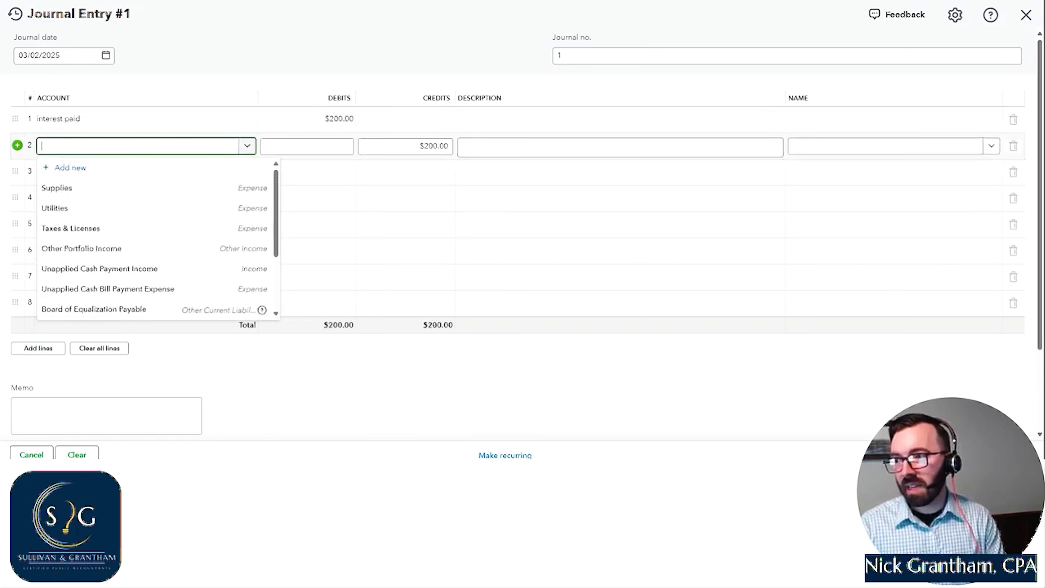
text(f150)
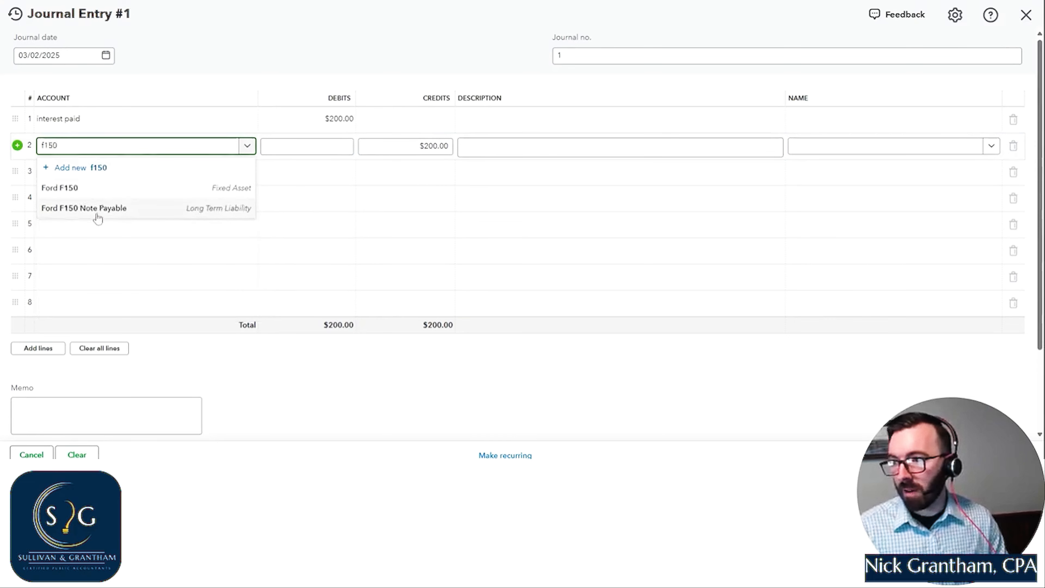
click(98, 216)
- Describe the journal lines as March Interest Expense
click(501, 121)
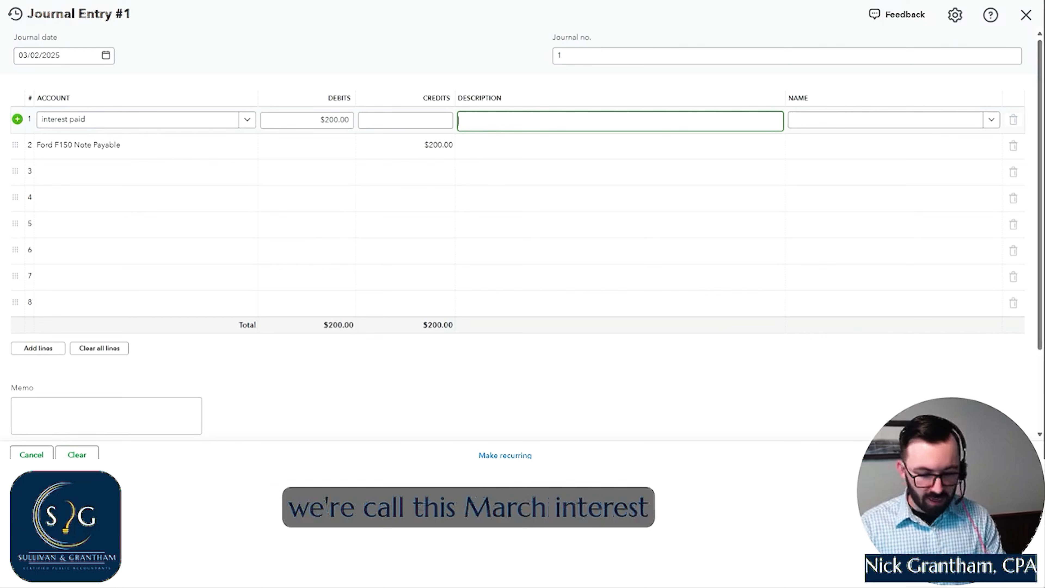
text(March I)
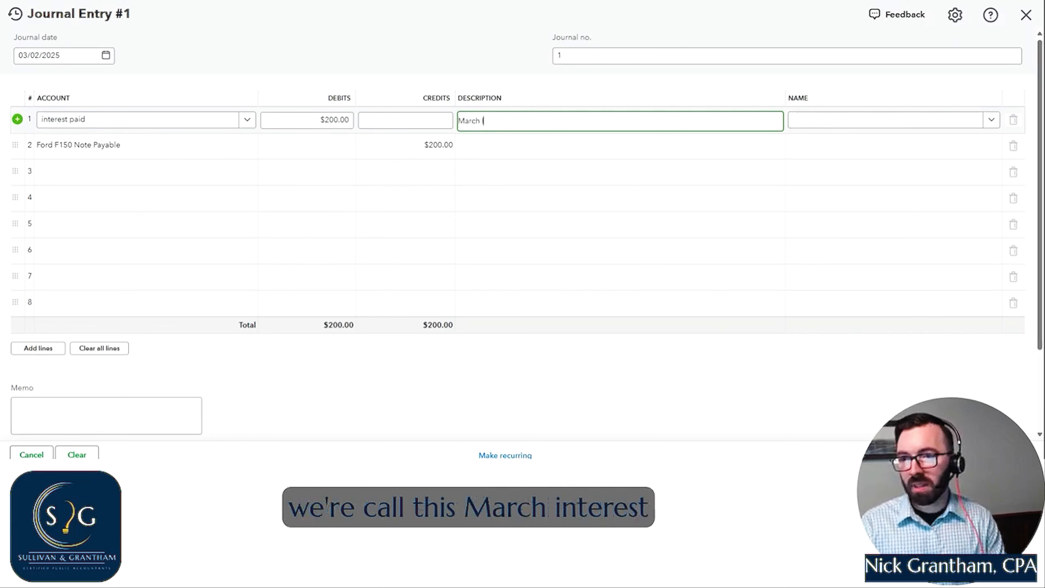
text(nterest Ex)
key(ctrl+z)
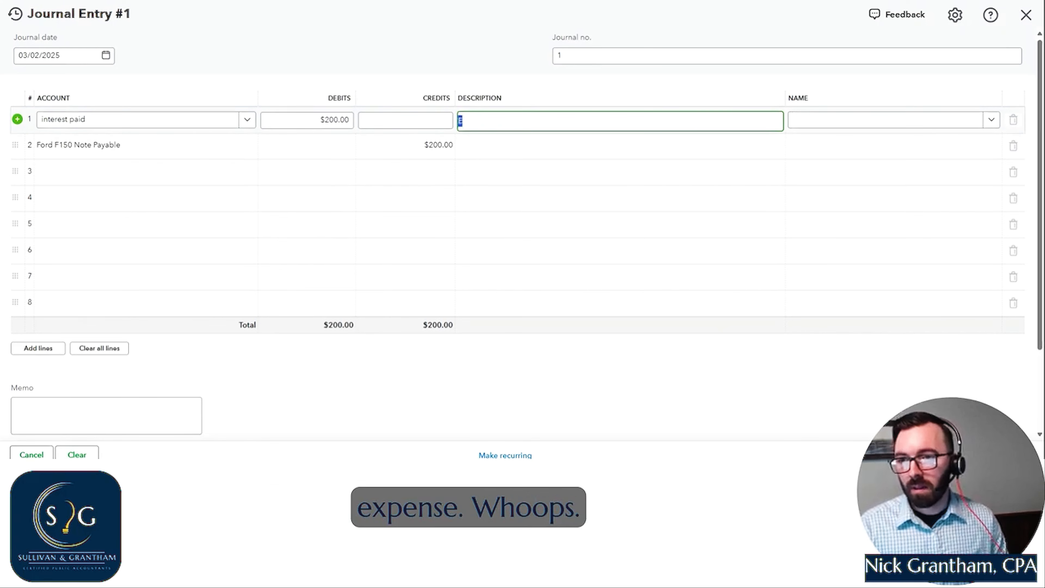
text(March Interest Exp)
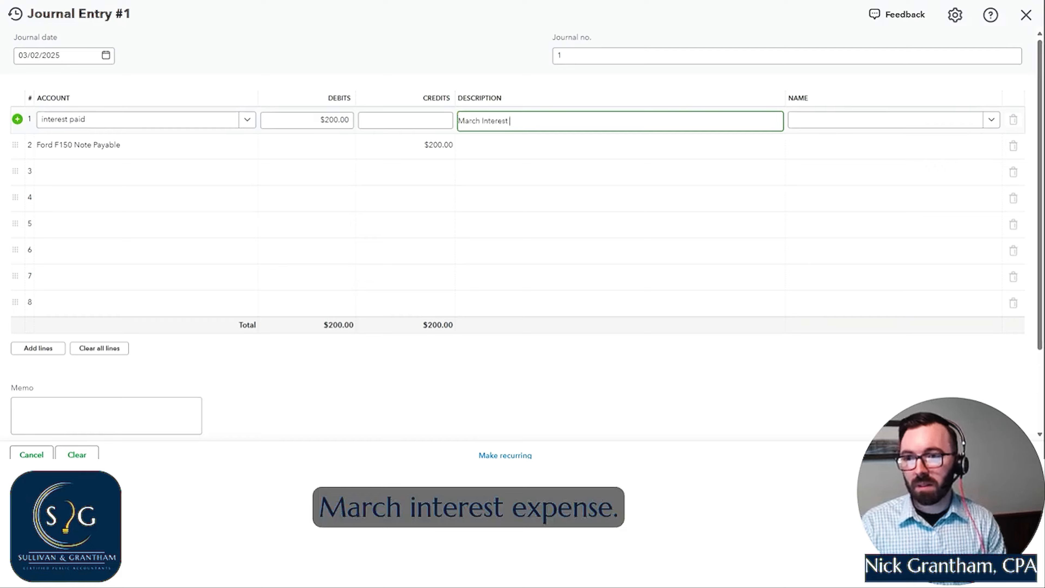
text(ense)
- Replace the journal number with the preparer's initials, and save and close the journal entry
double_click(559, 56)
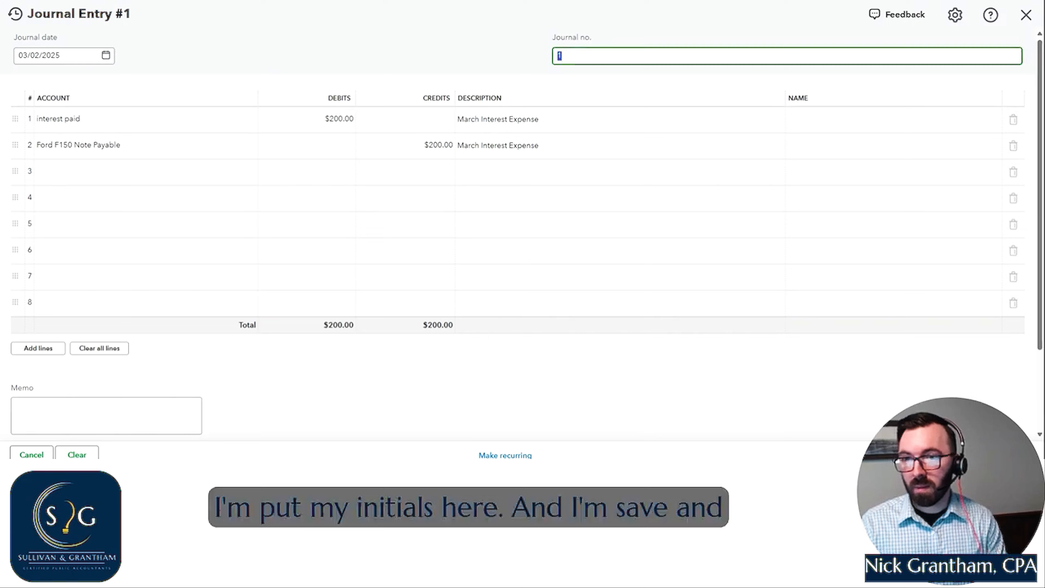
text(NG)
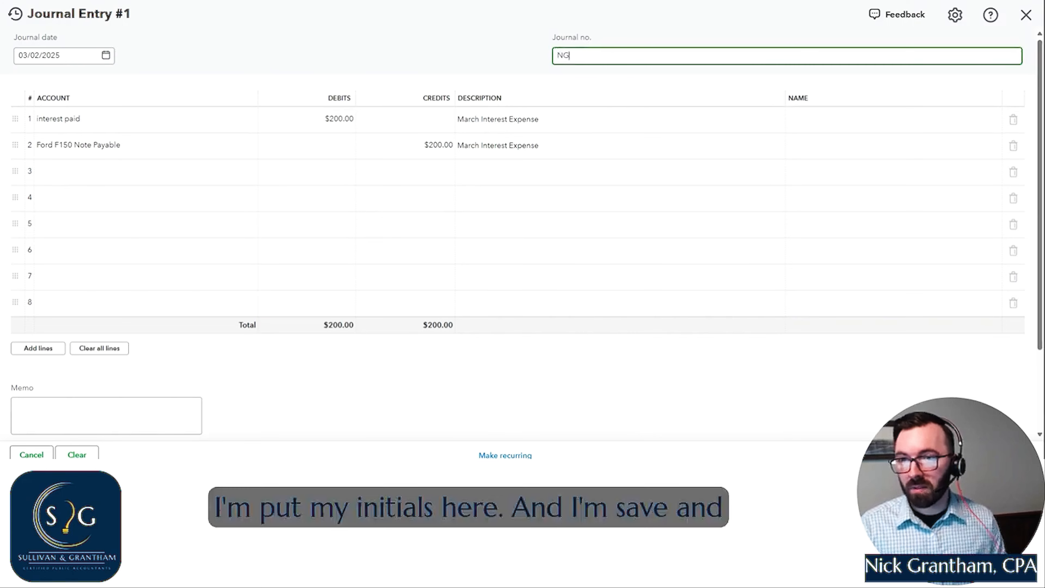
click(987, 455)
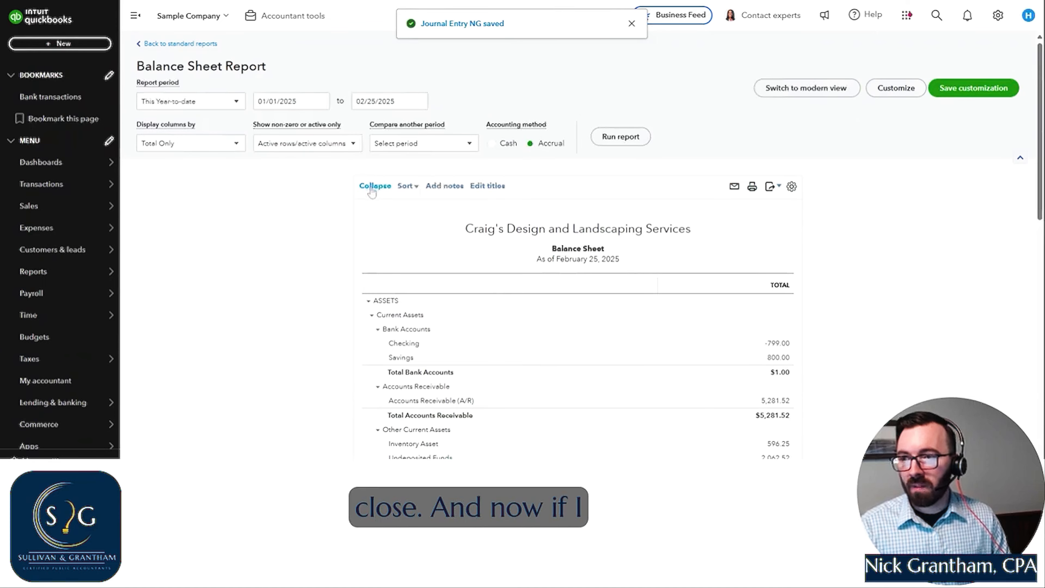
- Set the balance sheet's end date to 03/02/2025 and rerun the report
click(418, 100)
click(453, 128)
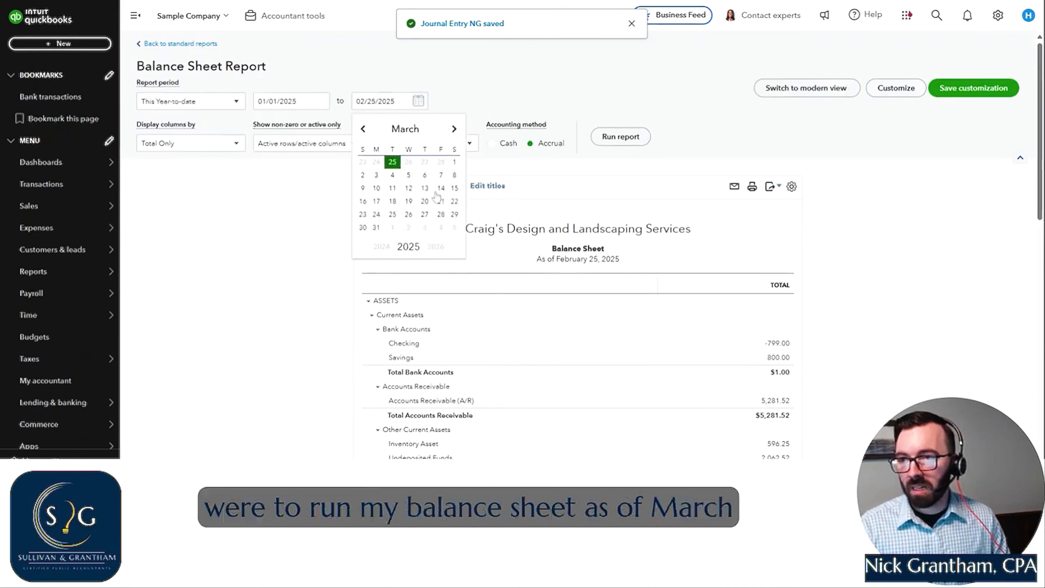
click(363, 175)
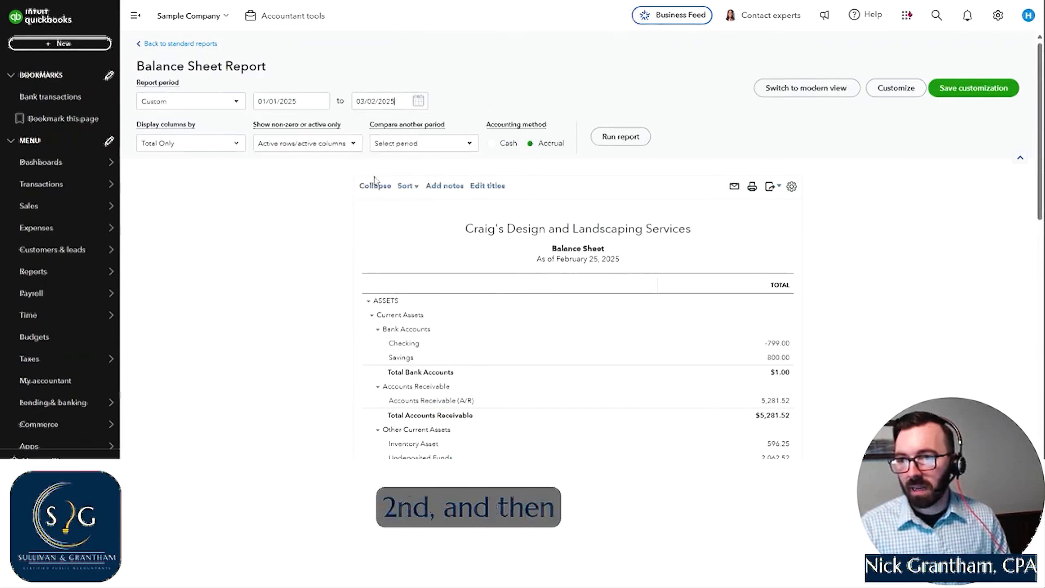
- Check the Ford F150 balances on the balance sheet and open the transaction report for Ford F150 Note Payable
scroll(811, 284, down, 1)
scroll(812, 283, down, 6)
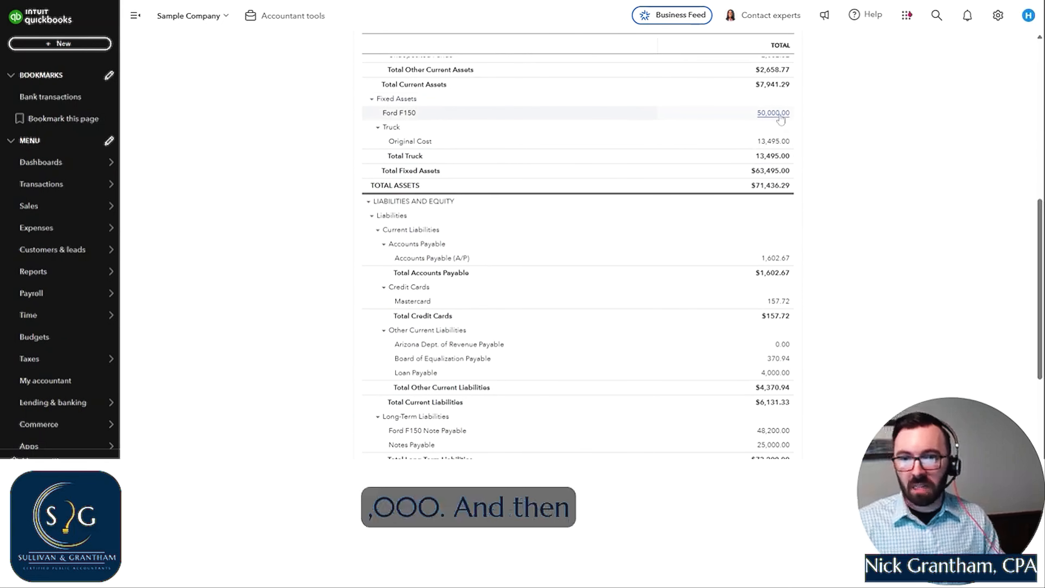
scroll(782, 231, down, 4)
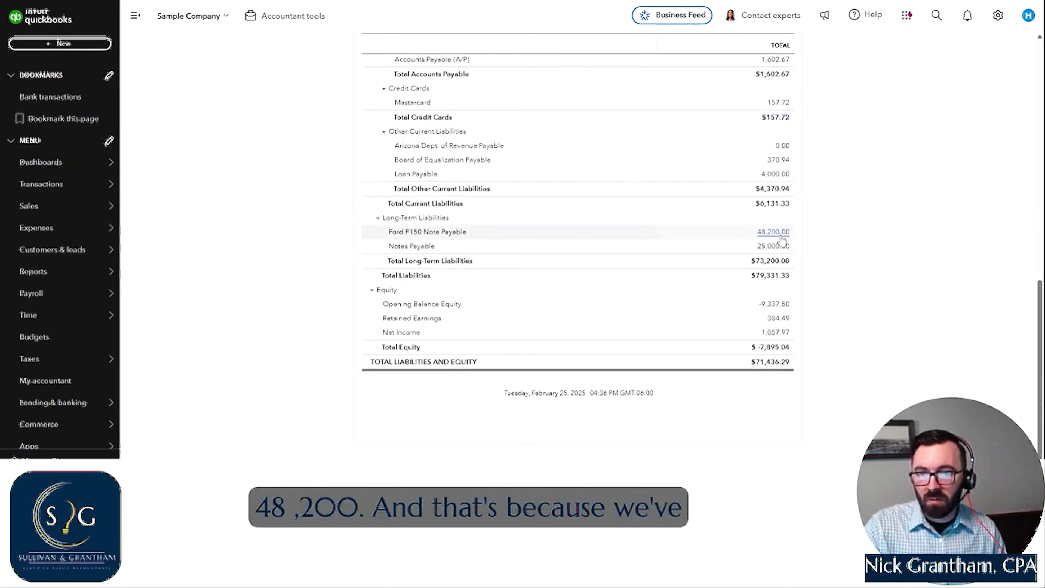
click(779, 235)
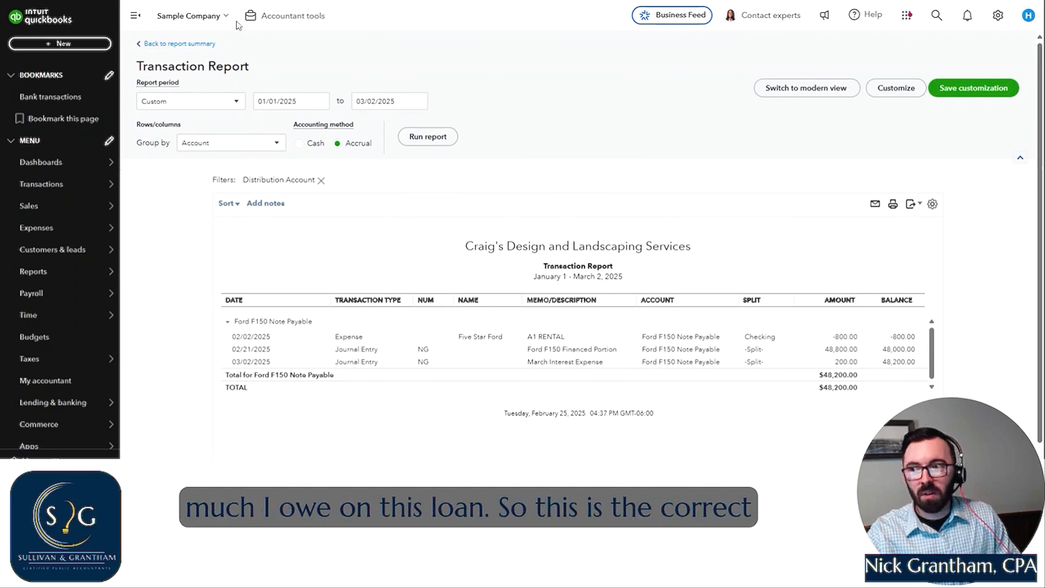
- Return to the balance sheet and review the liabilities and the fixed assets section
click(204, 43)
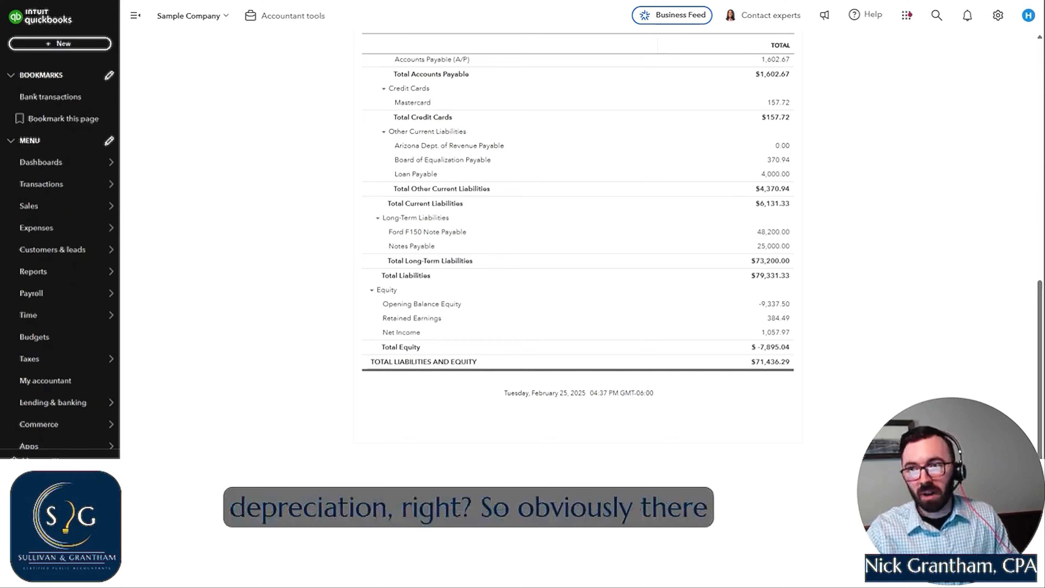
scroll(947, 259, up, 3)
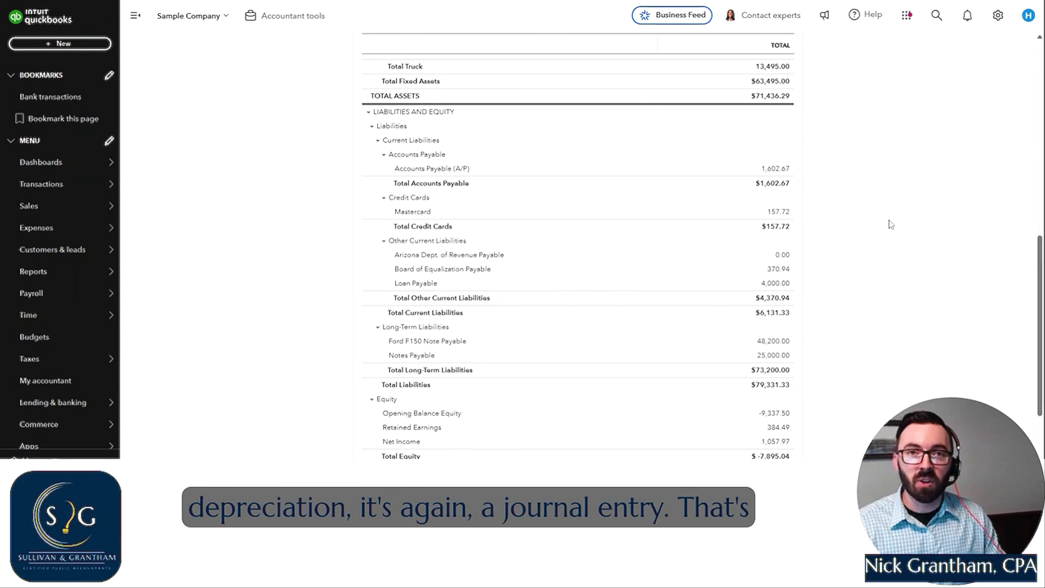
scroll(921, 268, up, 4)
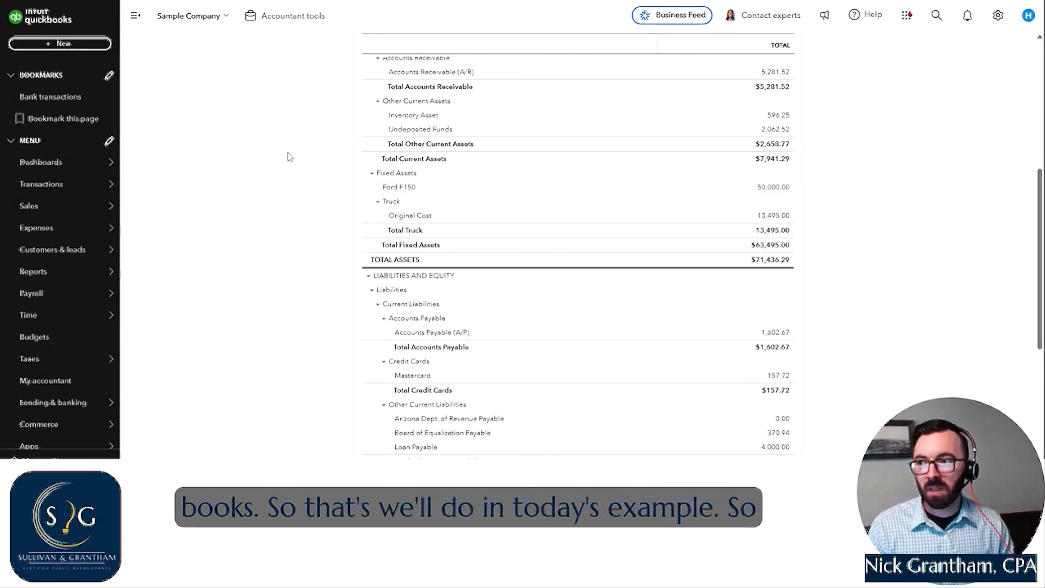
- Create a new journal entry dated 12/31/2025
click(65, 46)
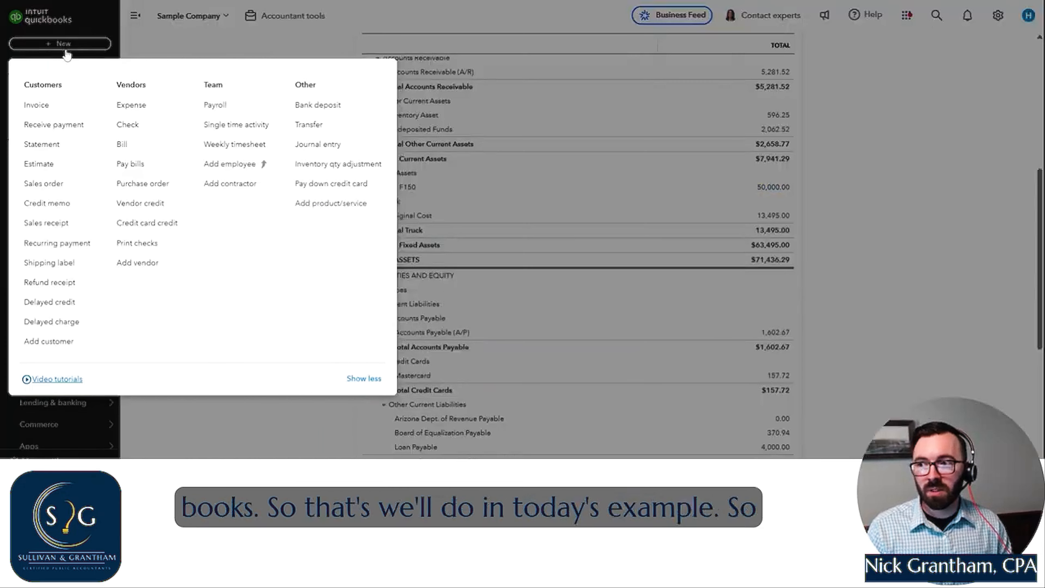
click(320, 148)
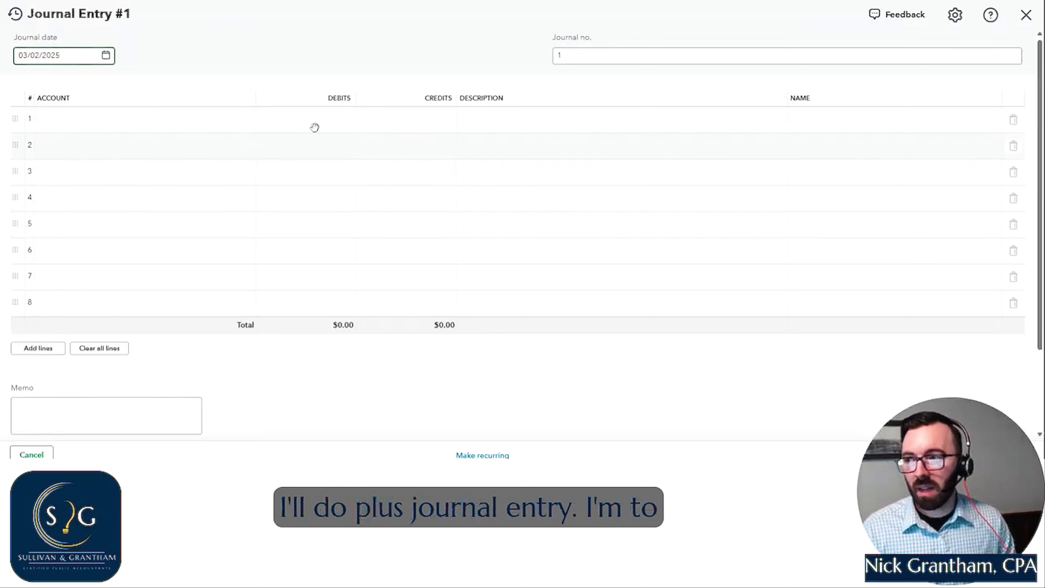
click(106, 57)
click(135, 86)
click(135, 86)
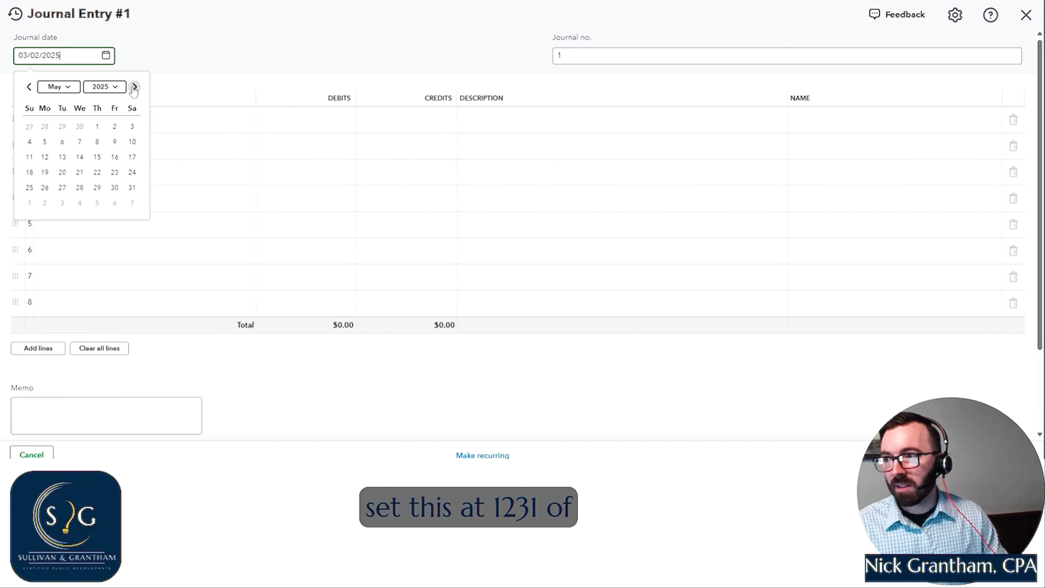
click(134, 86)
click(134, 86)
click(135, 87)
click(135, 86)
click(134, 87)
click(135, 87)
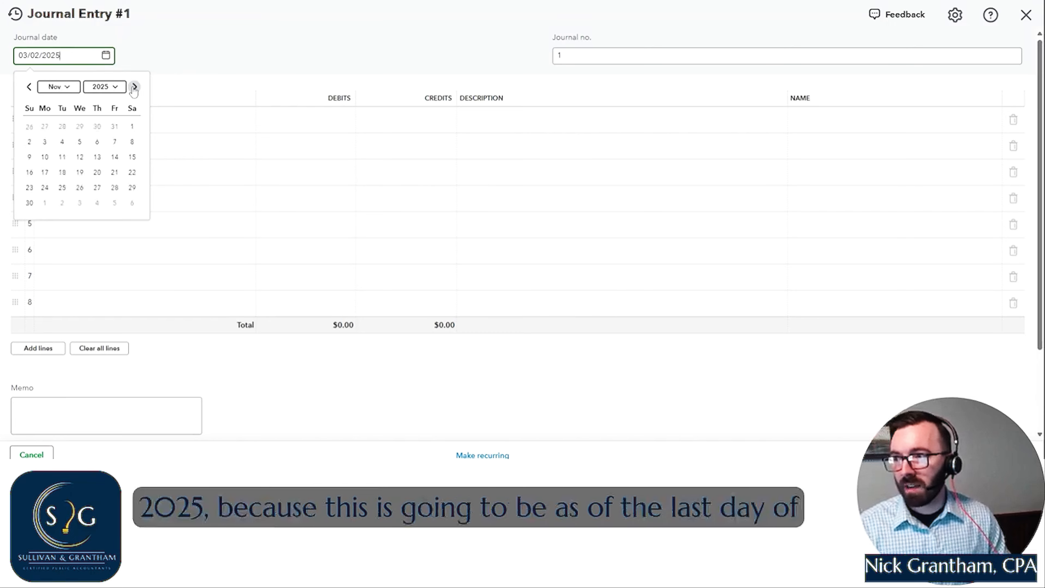
click(135, 86)
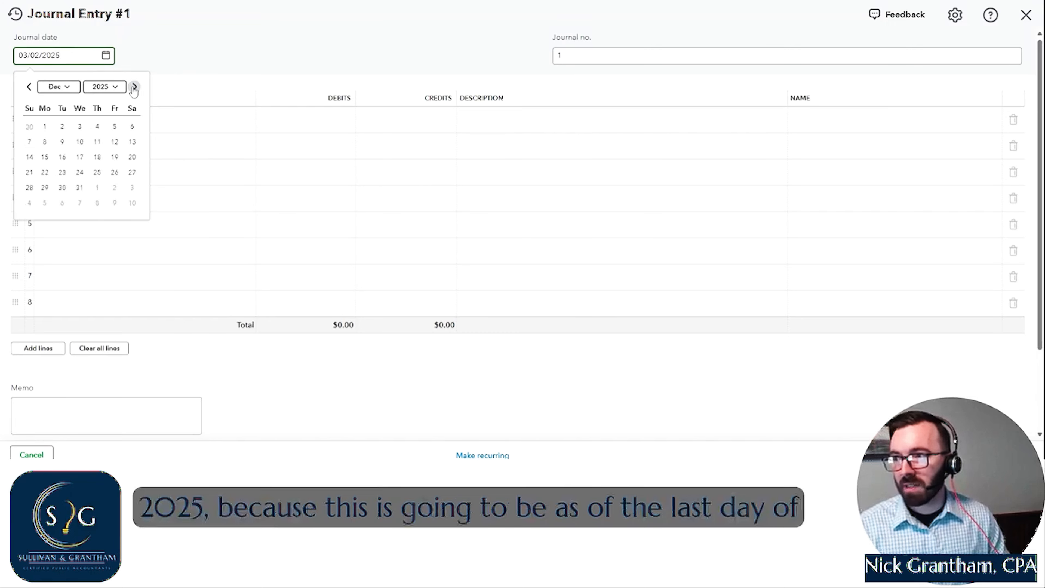
click(79, 188)
- Debit $50,000 to the Depreciation account of type Other Expense on the first journal line
click(169, 128)
text(depre)
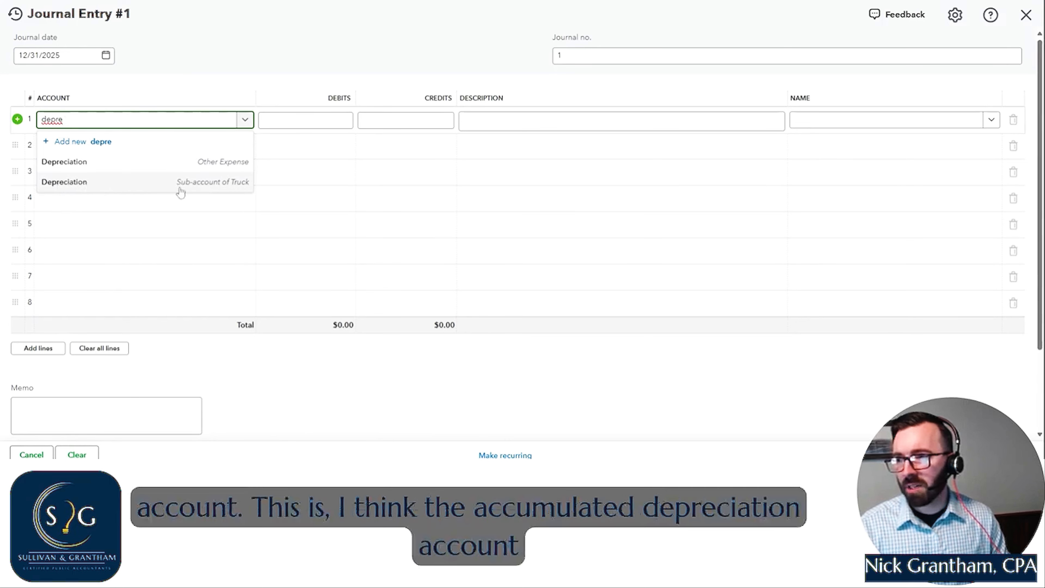
click(185, 168)
key(Tab)
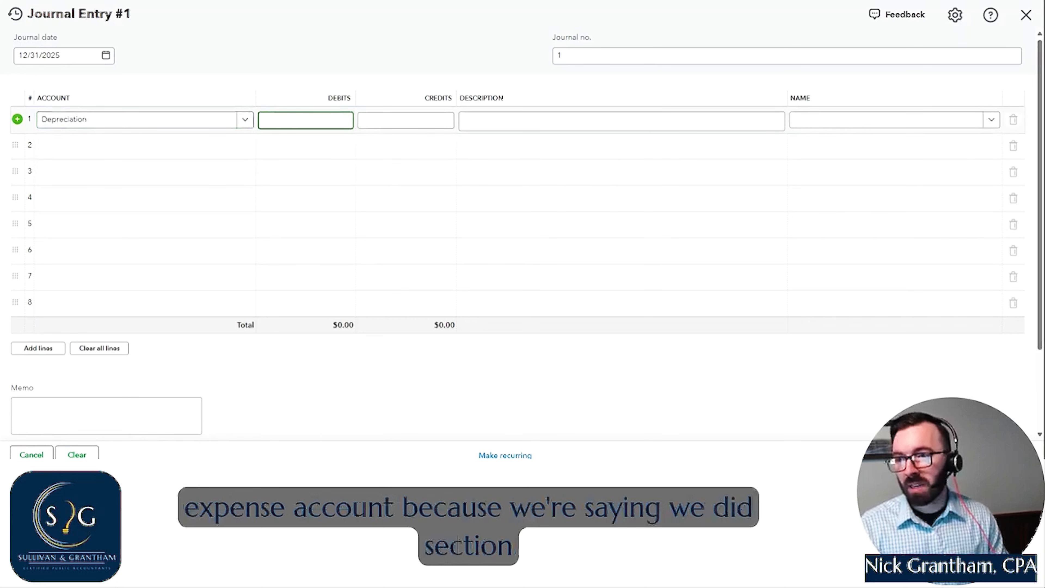
text(50000)
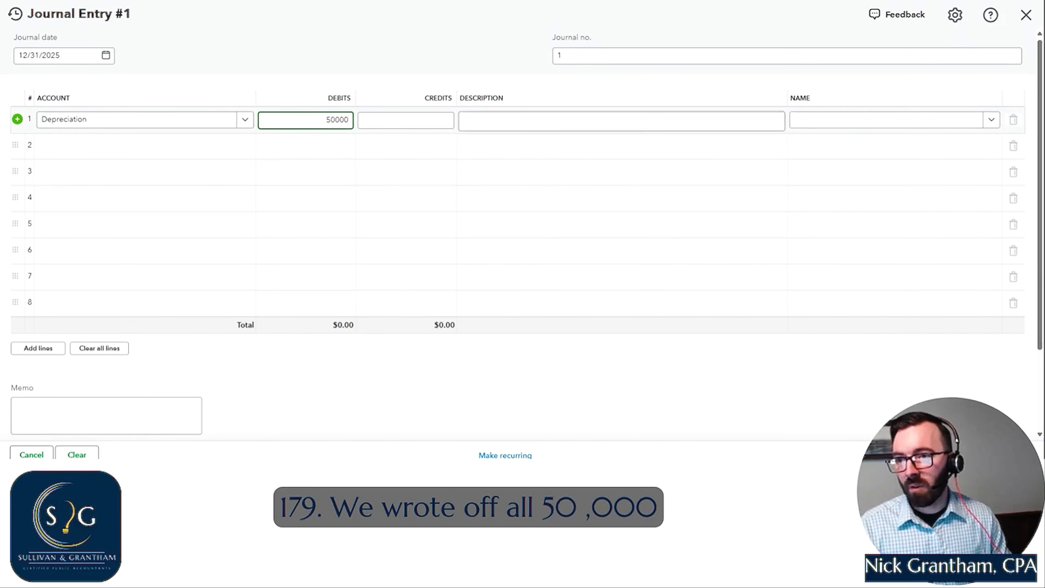
key(Tab)
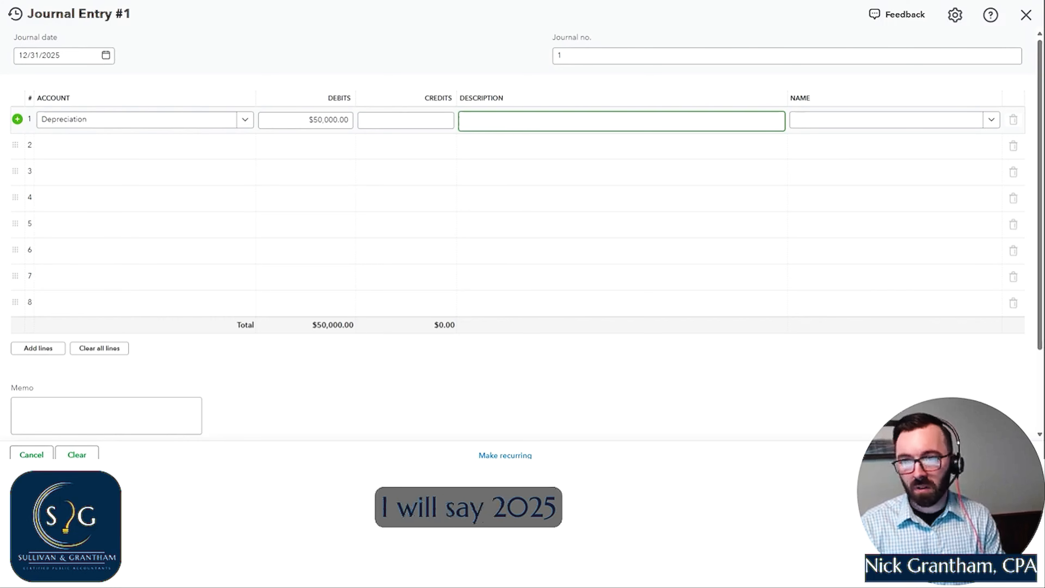
- Describe the first journal line as 2025 Section 179 Depreciation Deduction
text(2025)
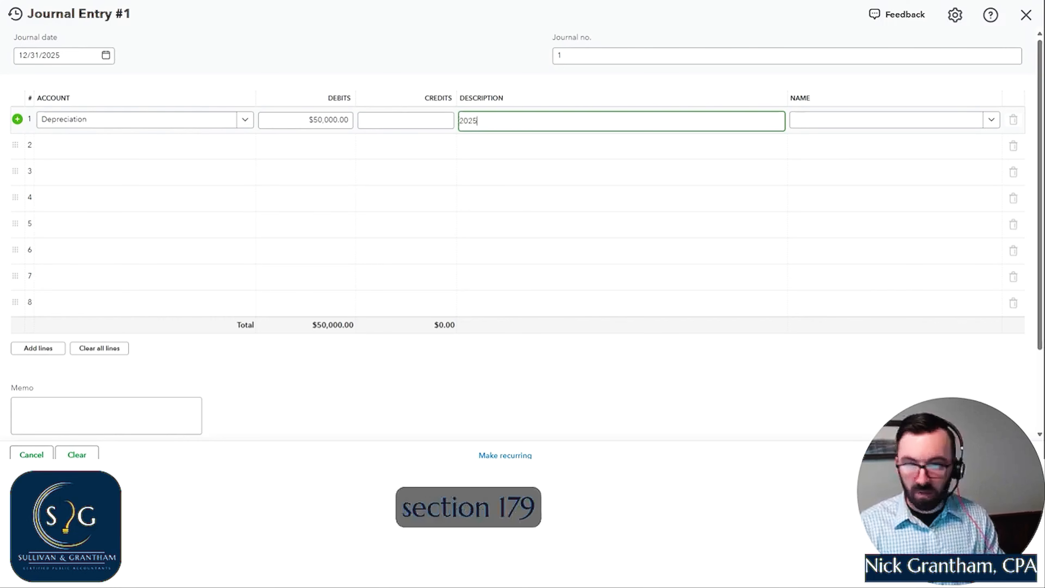
text( Sec)
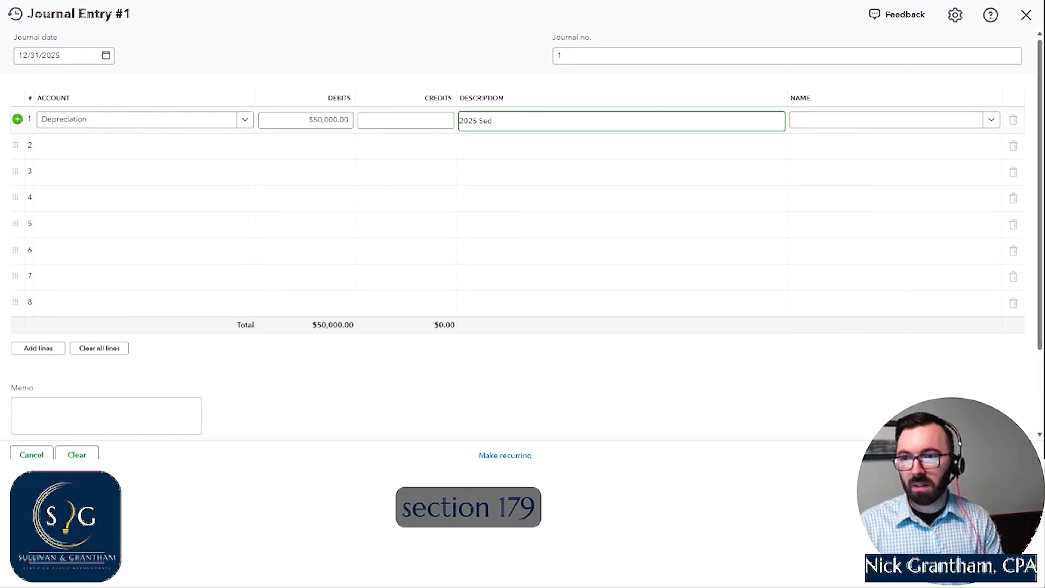
text(tion 179)
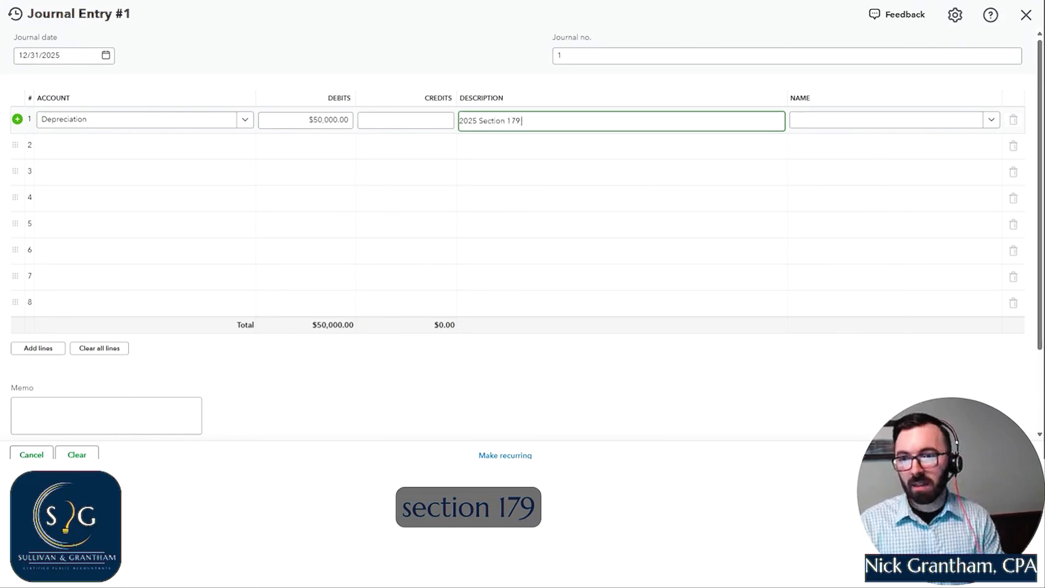
text( Depreciation Deduction)
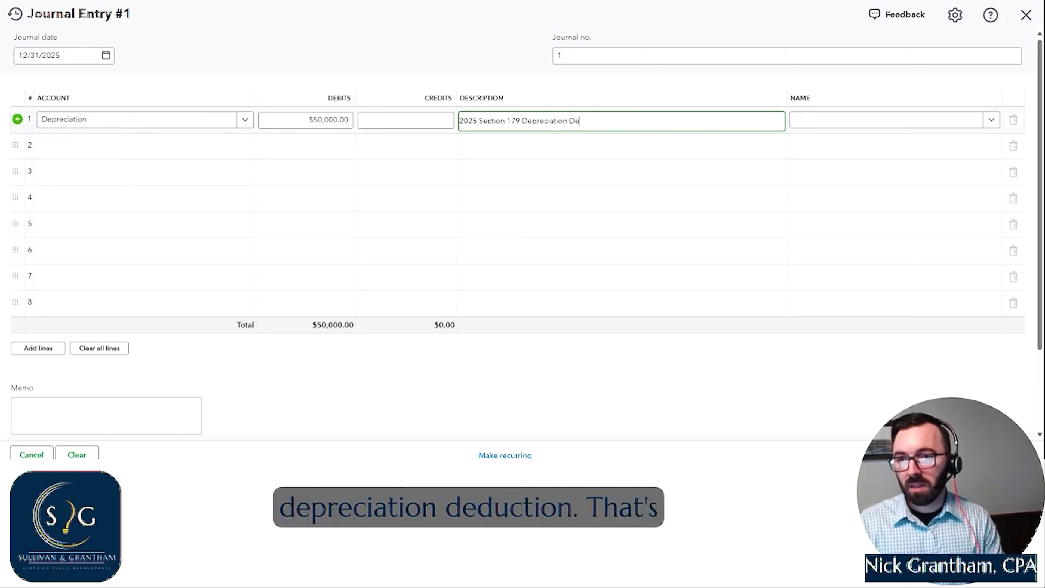
- Enter zAccumulated Depreciation as the account name on the second journal line
click(142, 145)
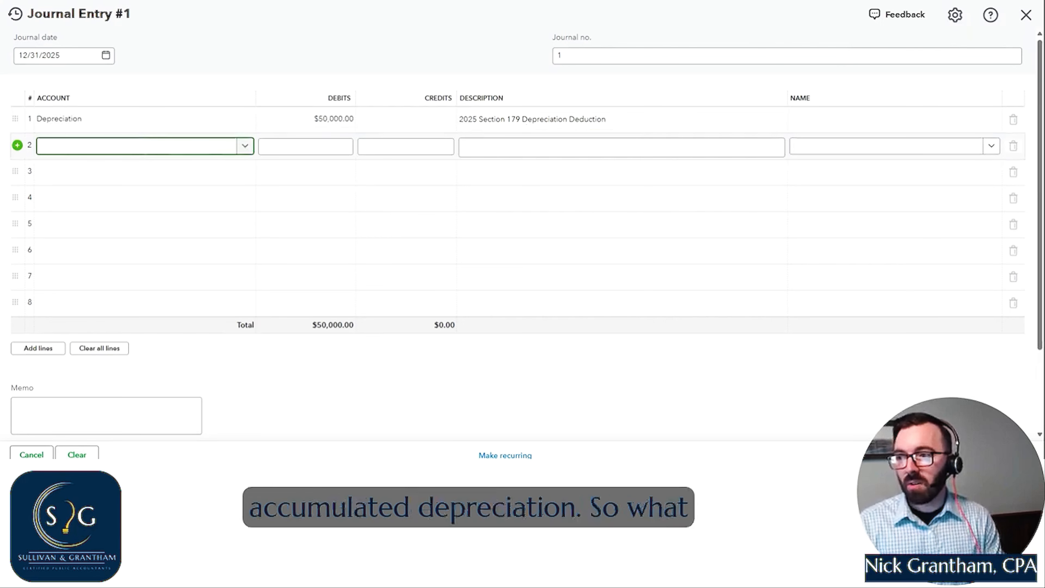
text(Ac)
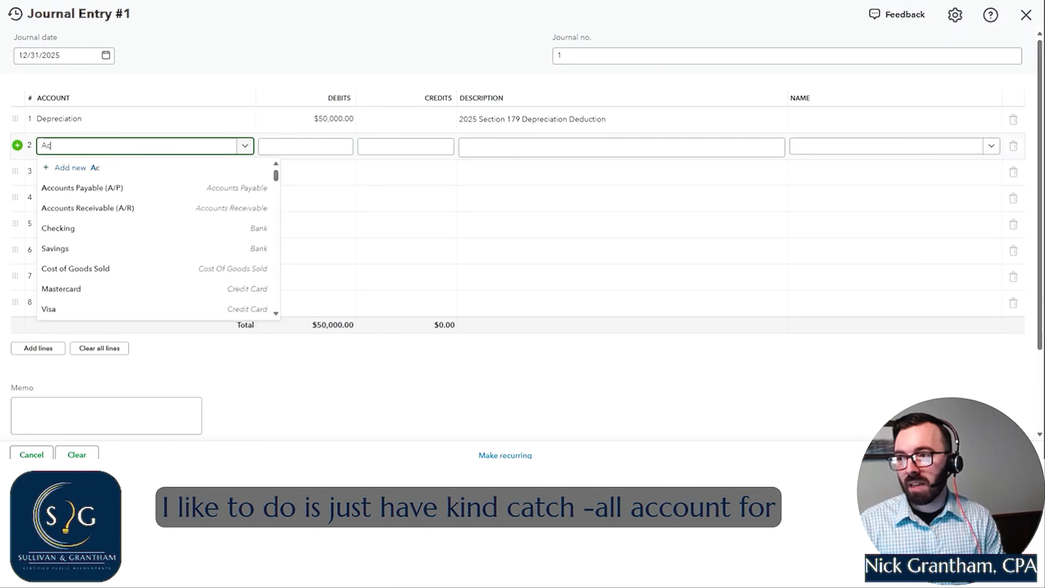
text(cum)
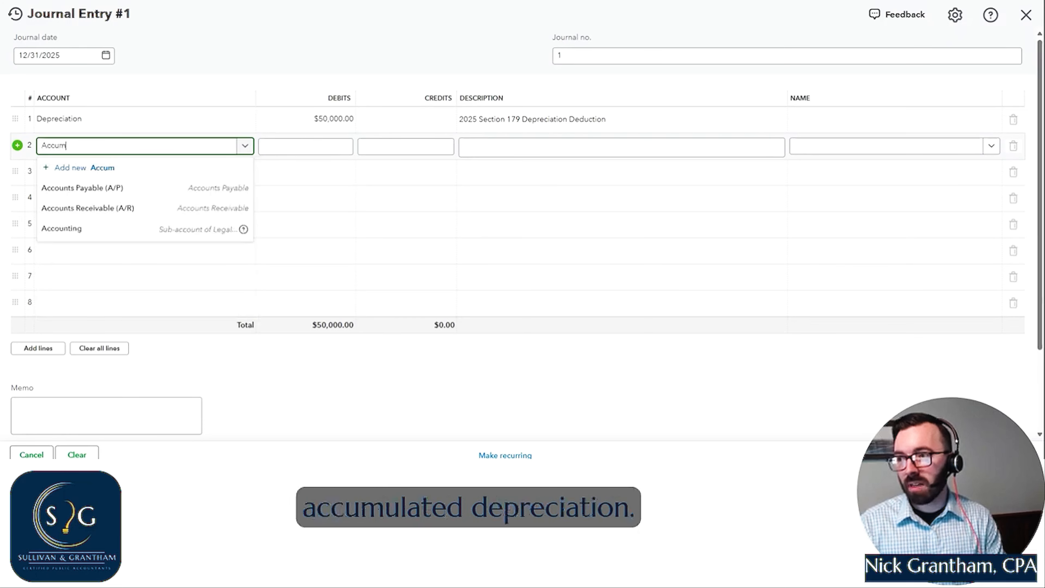
text(ulated Depreciation)
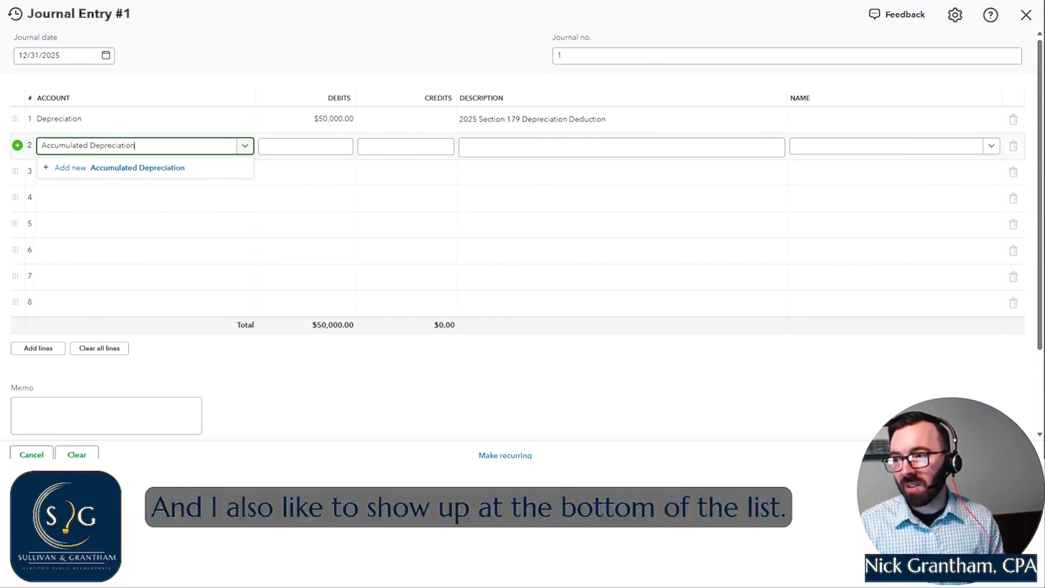
click(43, 148)
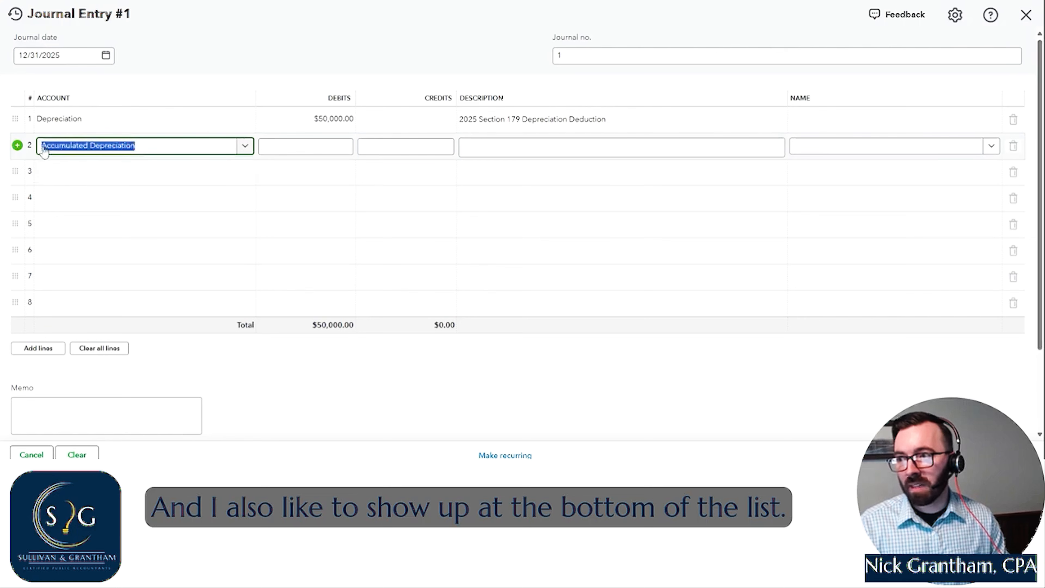
click(43, 149)
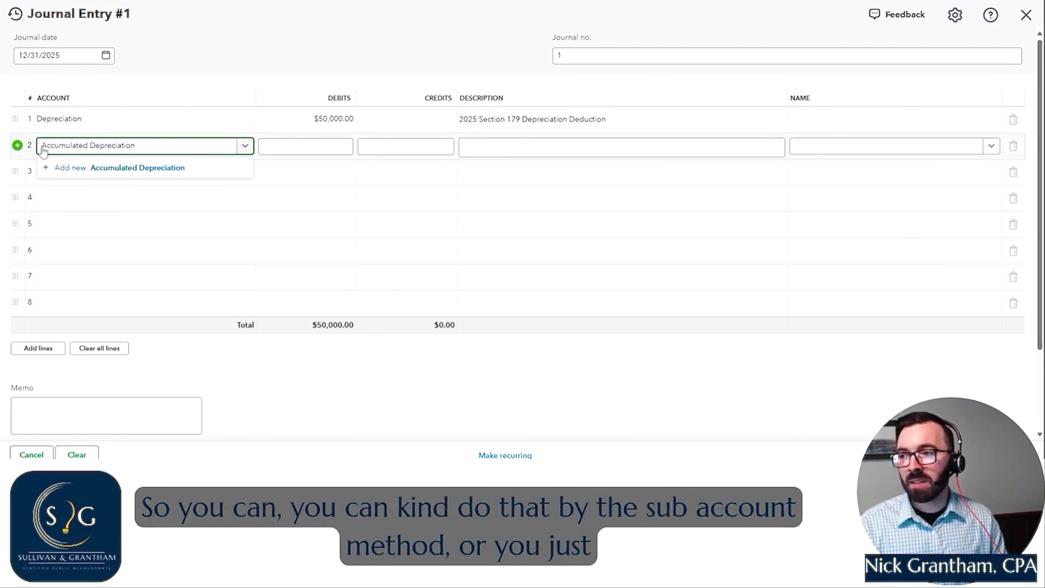
text(z)
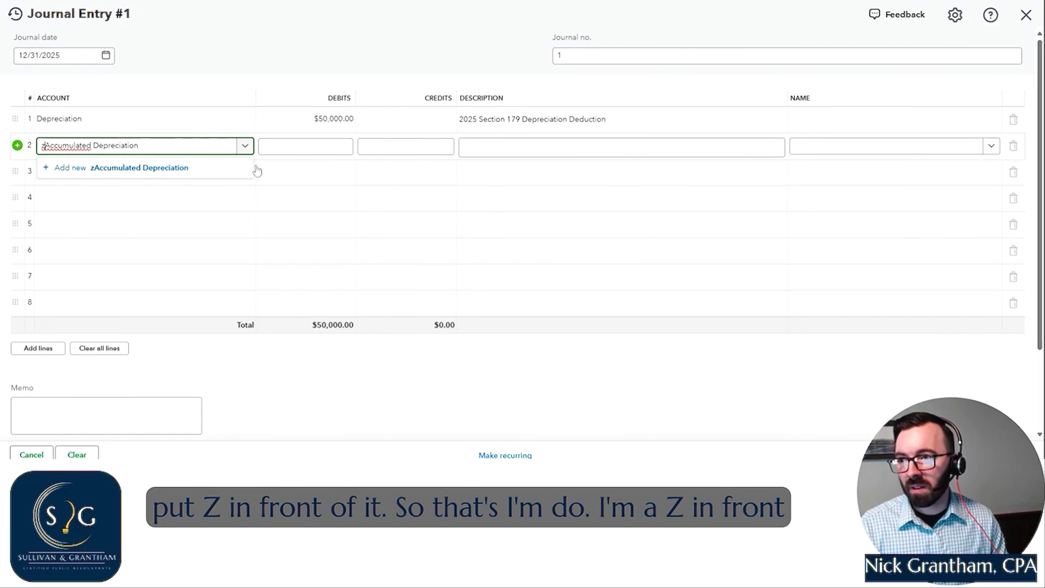
- Add zAccumulated Depreciation as a new Fixed Assets account and try to save it with the detail type Accumulated Depreciation
click(175, 167)
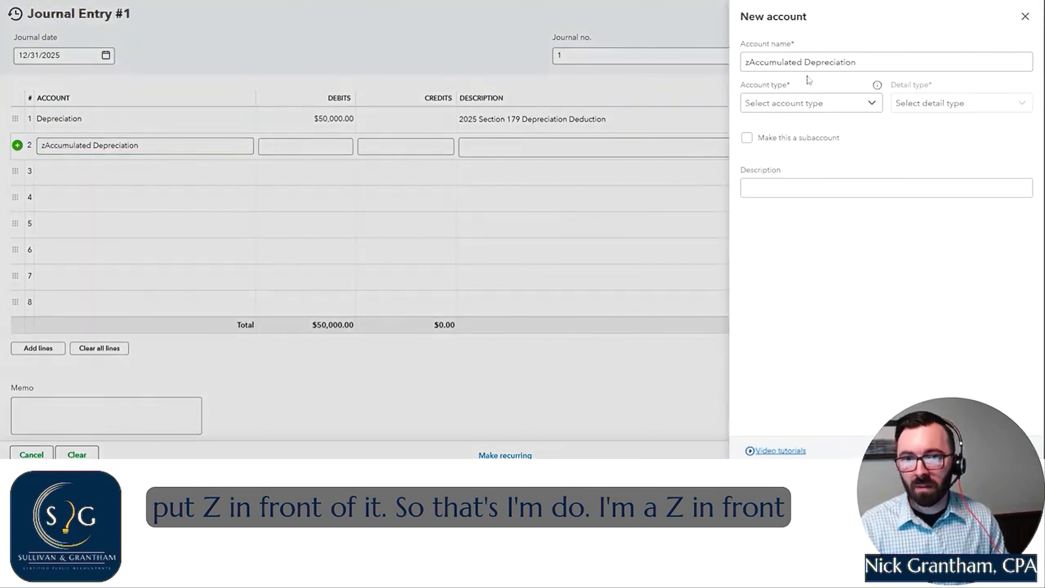
click(806, 103)
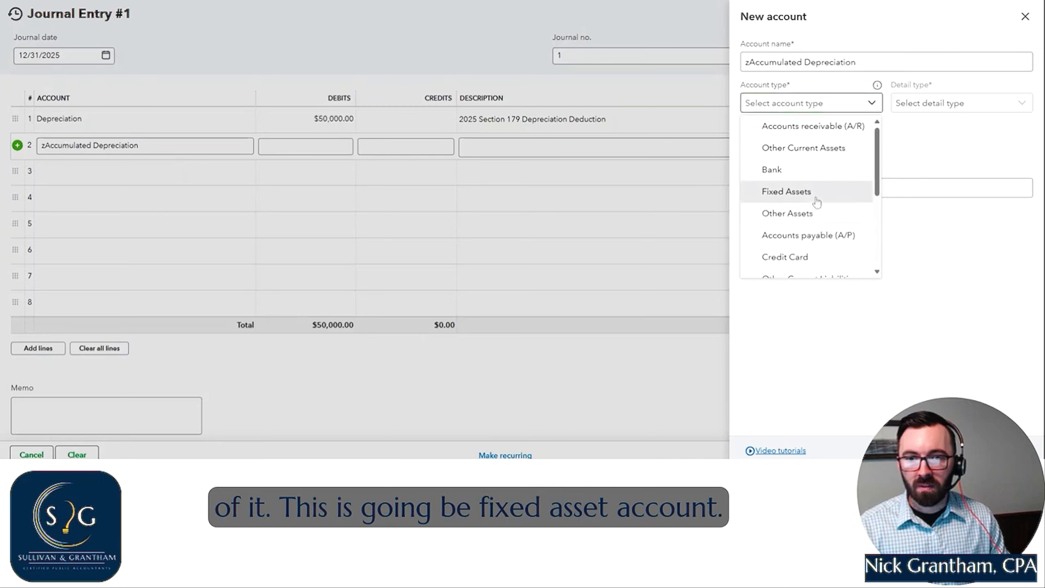
click(817, 201)
click(941, 105)
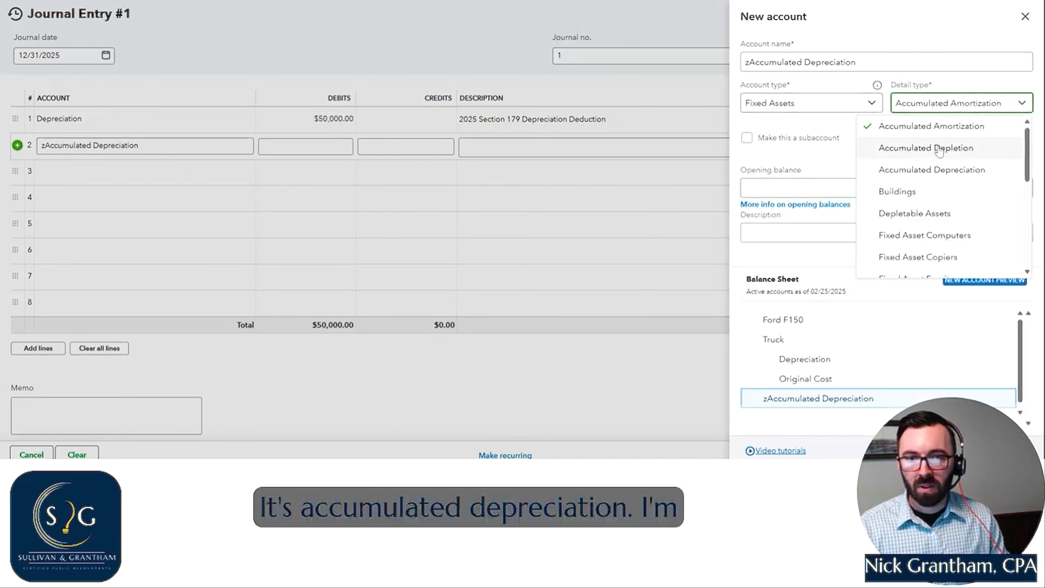
click(931, 170)
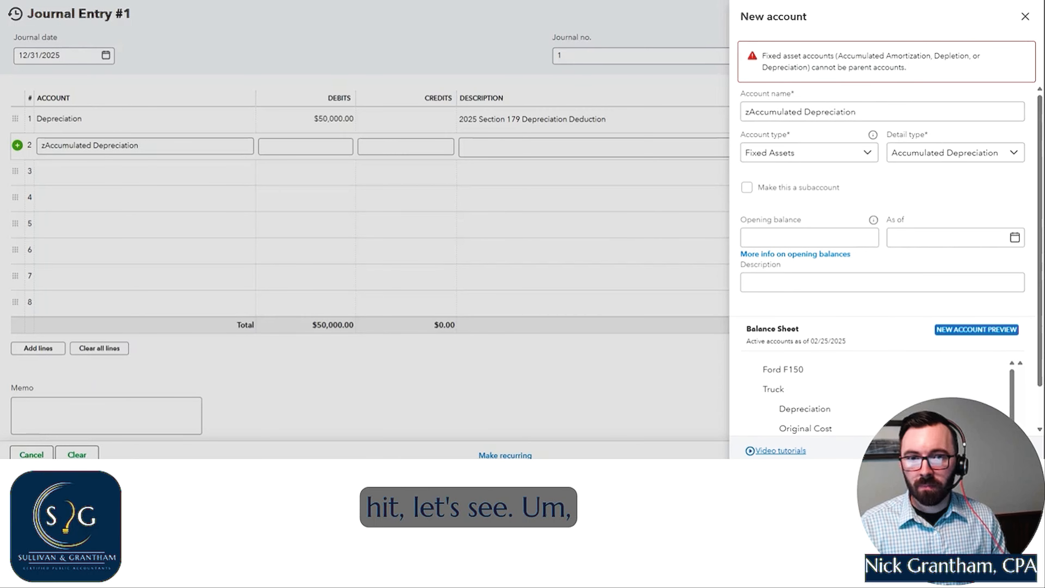
- Choose a different fixed asset detail type for the new zAccumulated Depreciation account and save it to the second journal line
click(928, 158)
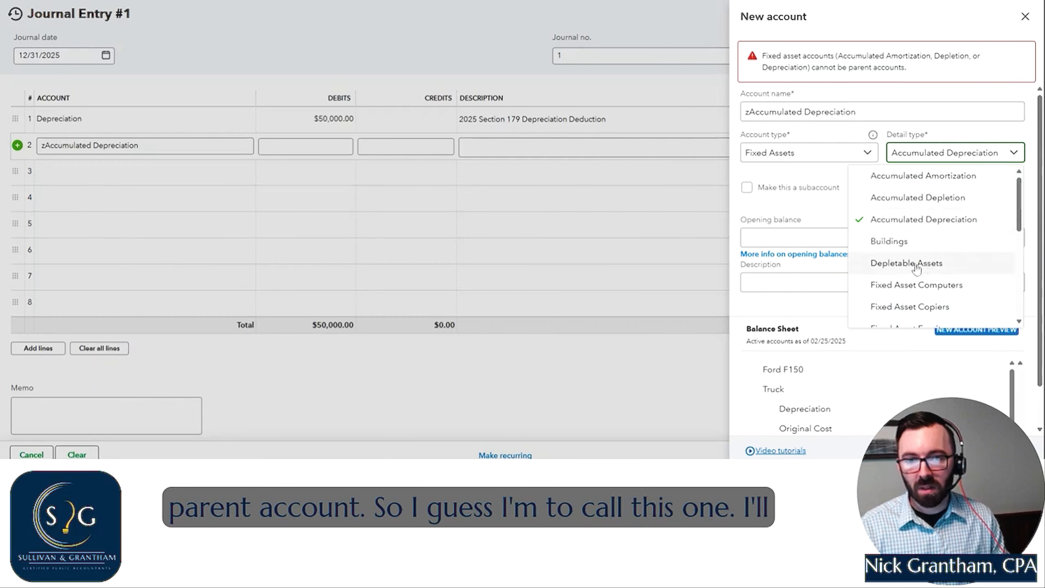
scroll(921, 263, down, 6)
click(908, 315)
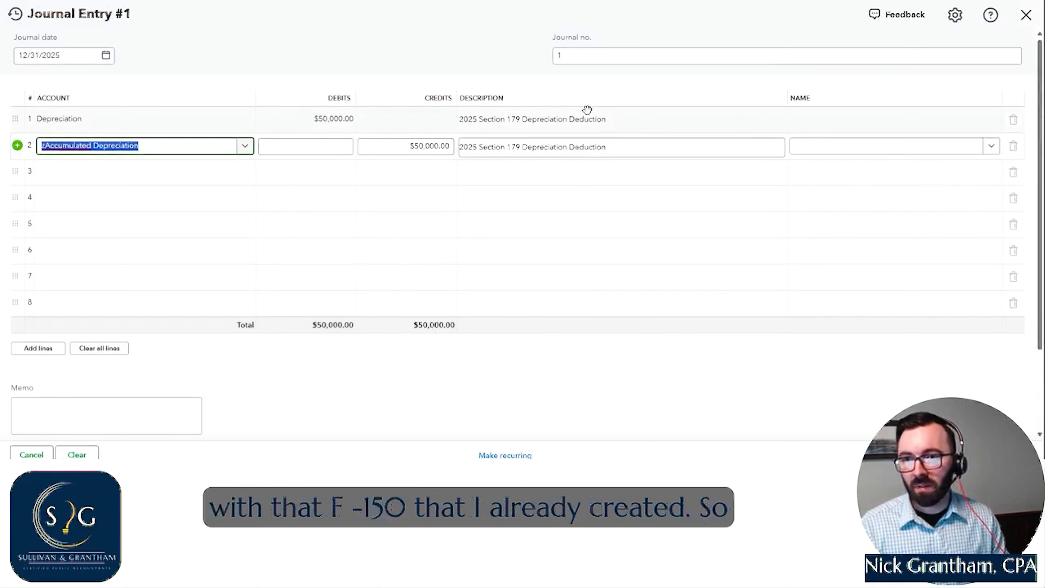
- Replace the depreciation entry's journal number with the preparer's initials, and save and close the entry
click(572, 55)
text(NRG)
key(BackSpace)
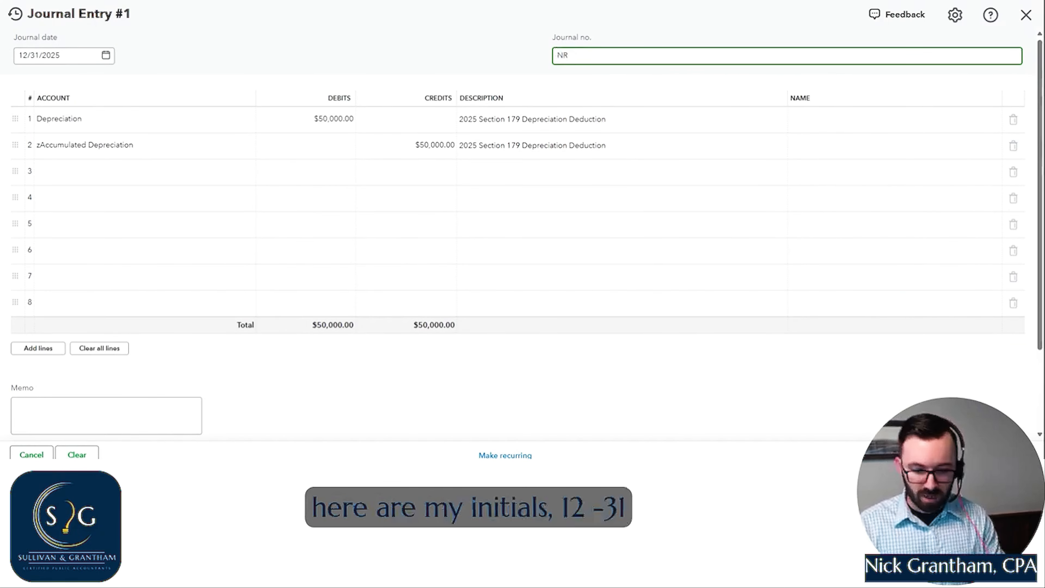
key(BackSpace)
text(G)
click(466, 58)
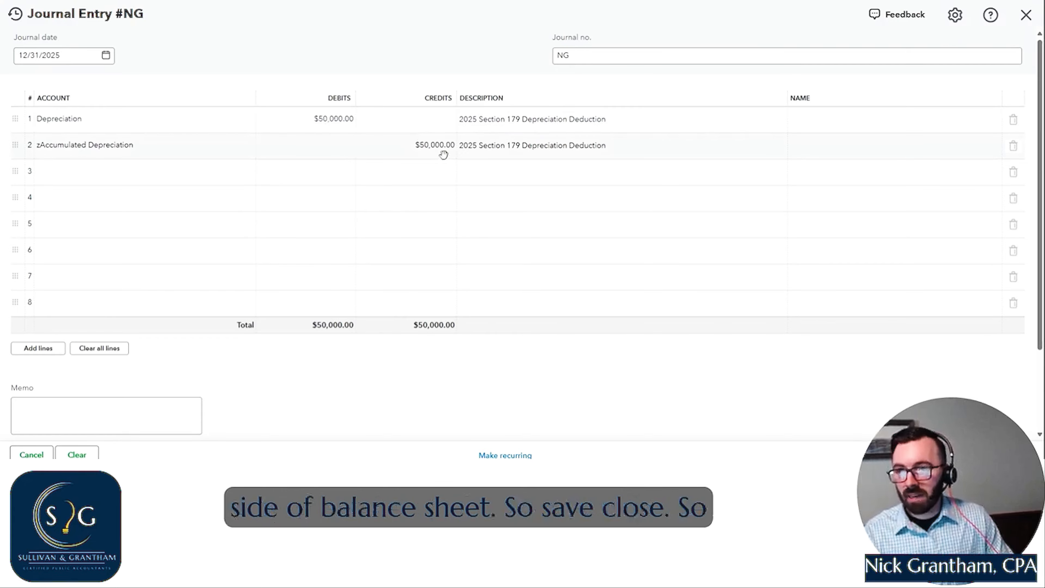
click(983, 454)
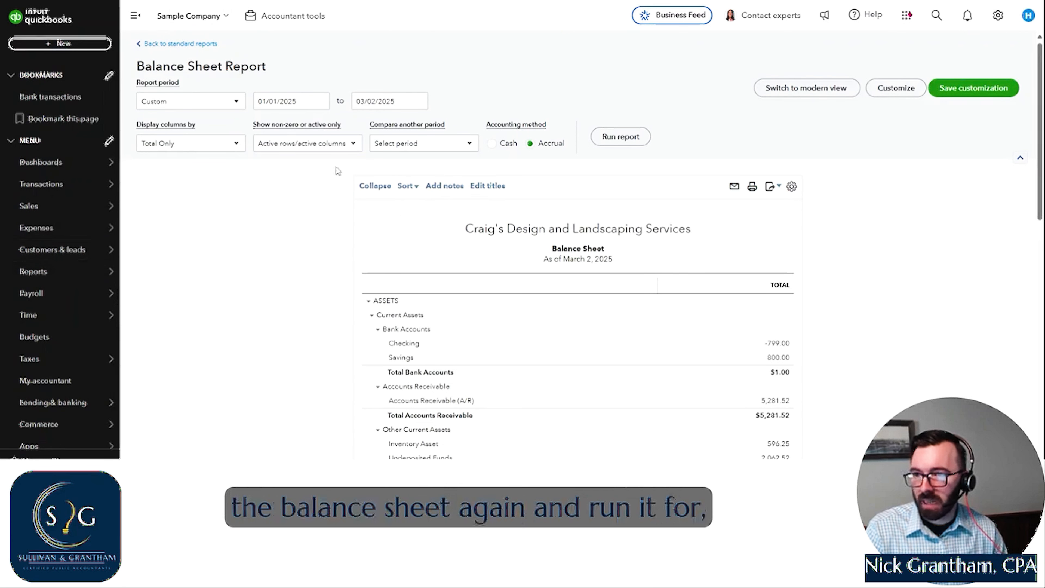
- Rerun the balance sheet for This Year on a cash basis and check the accumulated depreciation, liabilities and equity
click(201, 103)
click(184, 264)
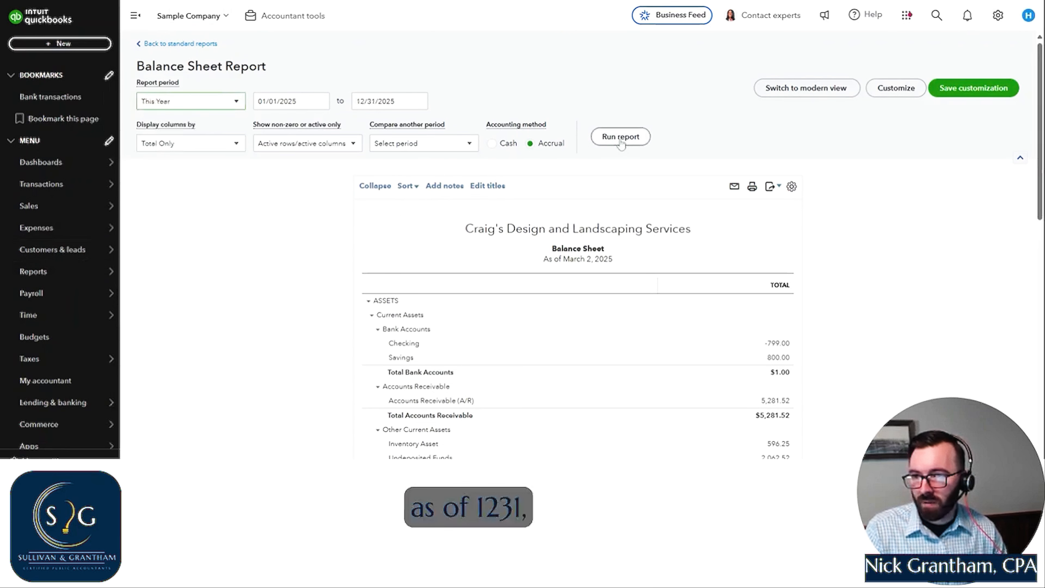
click(492, 143)
click(619, 136)
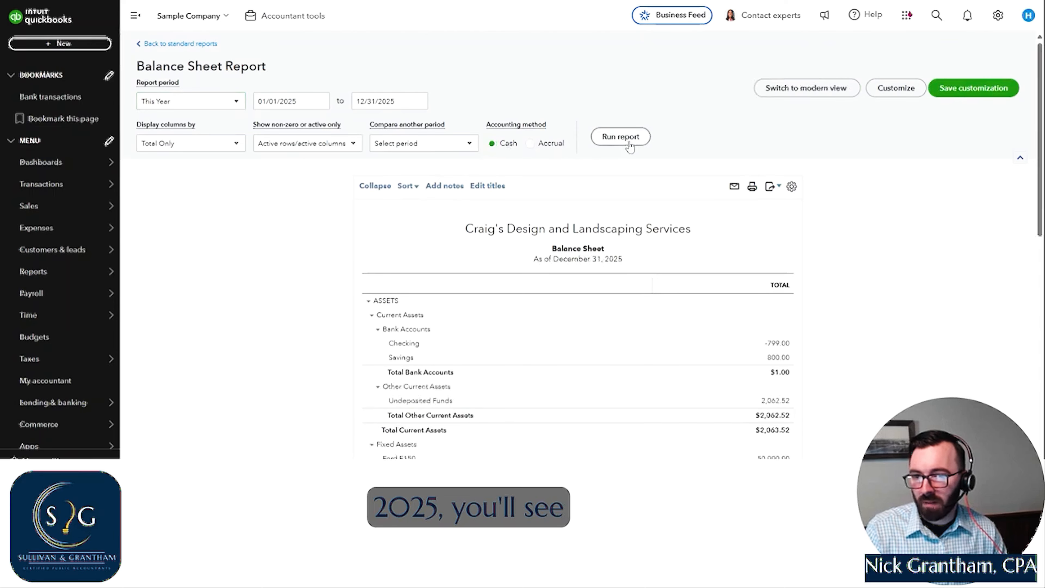
scroll(322, 263, down, 5)
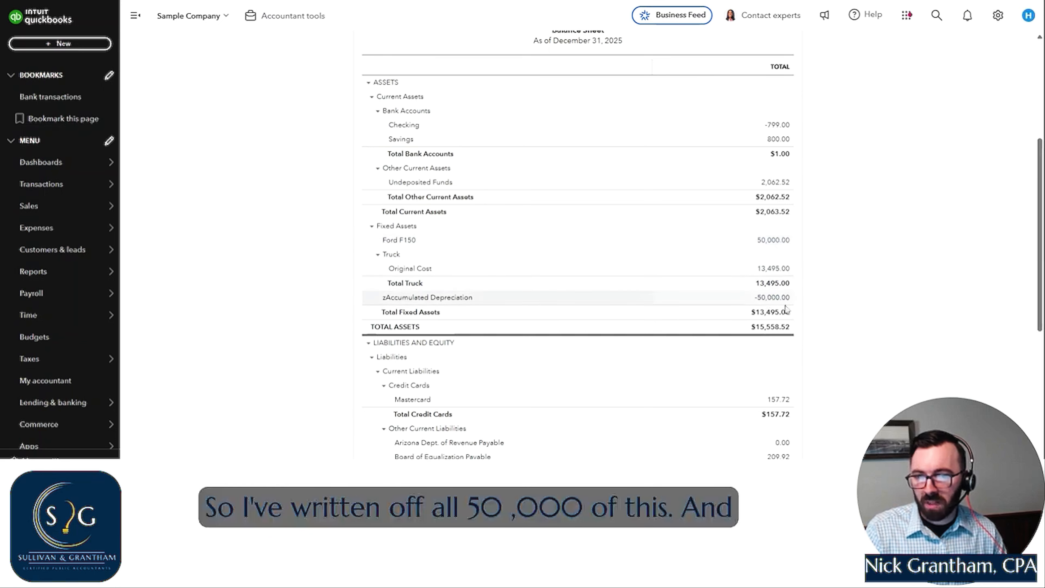
scroll(773, 303, down, 7)
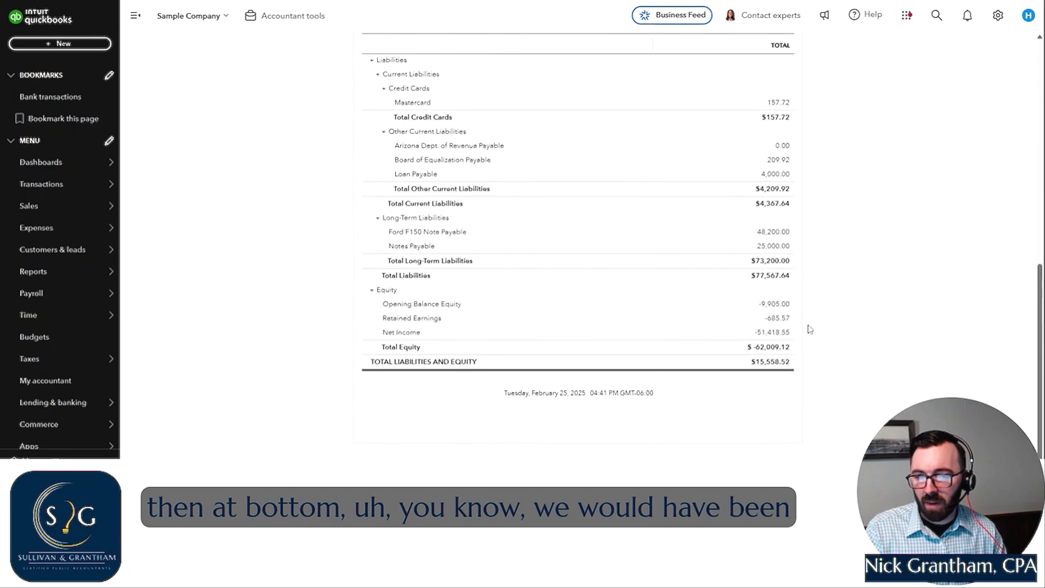